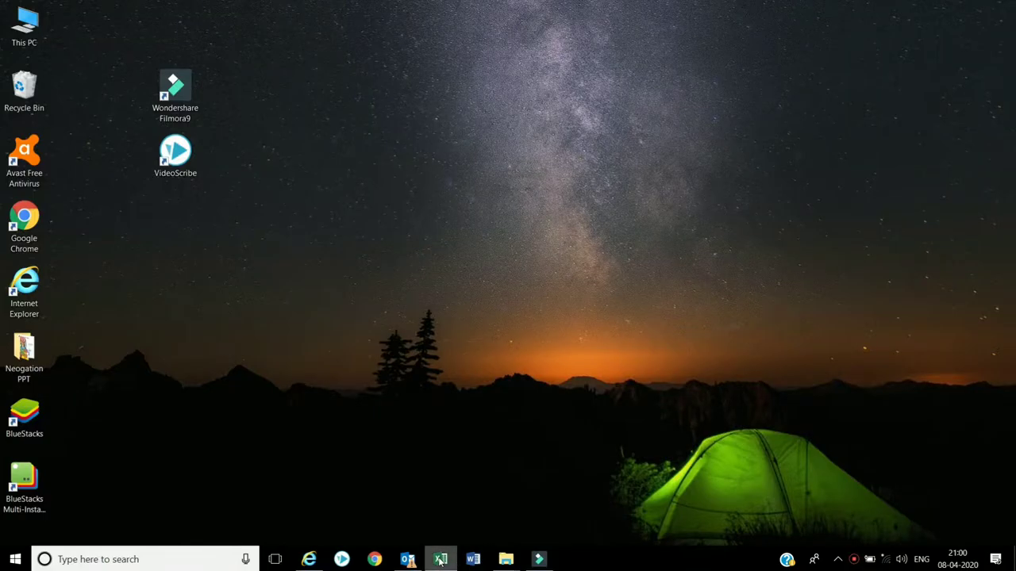
- Bring up the Sorting Types workbook from the taskbar, showing the unsorted Single Level shipment table
{"action": "left_click", "coordinate": [441, 559]}
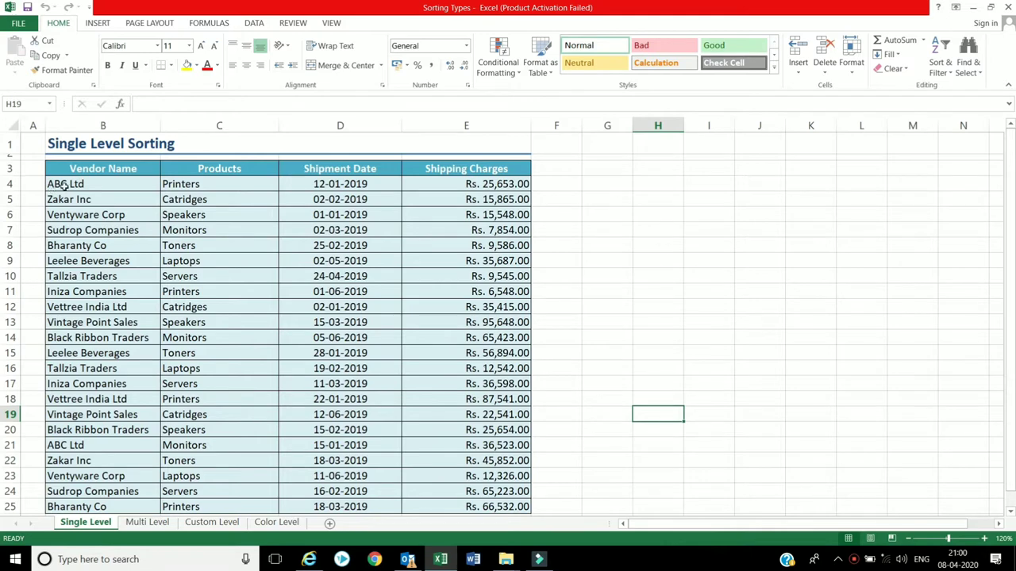
{"action": "left_click", "coordinate": [112, 173]}
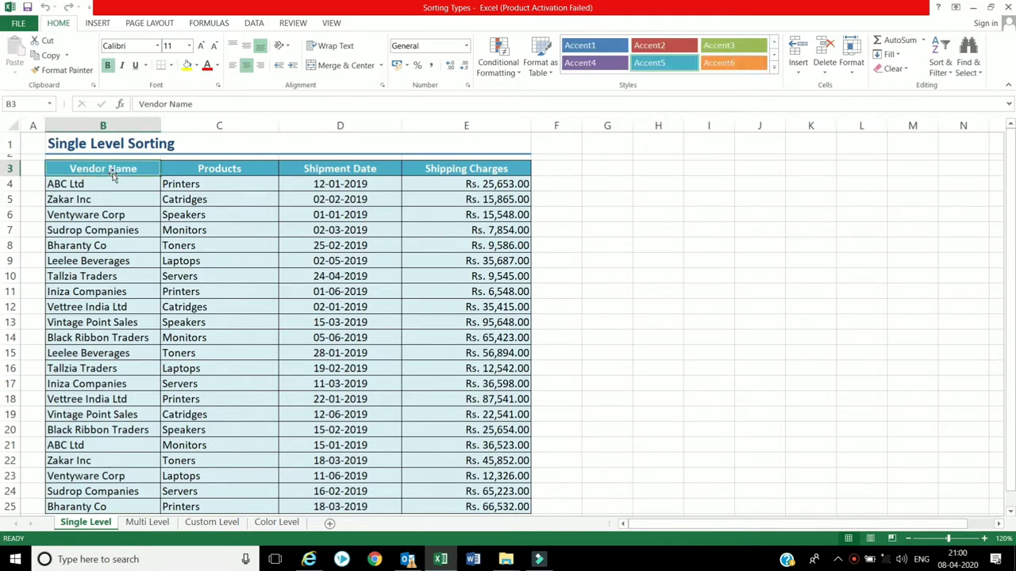
{"action": "key", "text": "Right"}
{"action": "key", "text": "Right"}
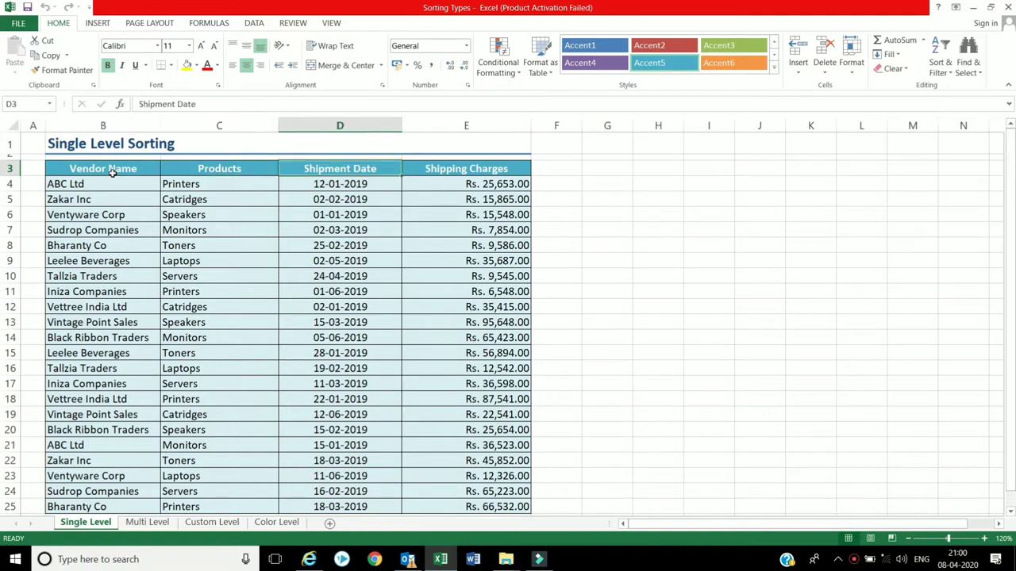
{"action": "key", "text": "Right"}
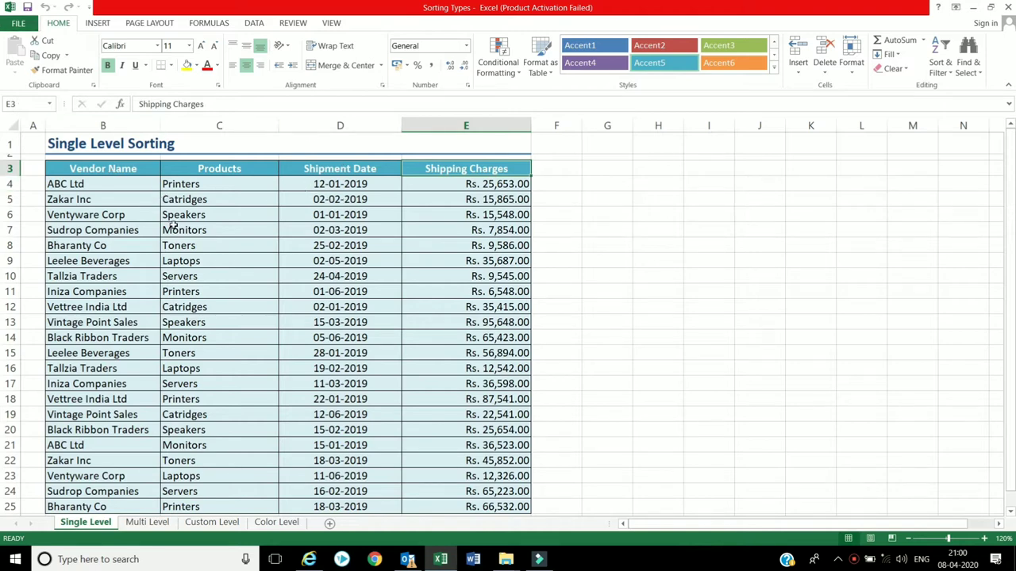
{"action": "left_click", "coordinate": [341, 187]}
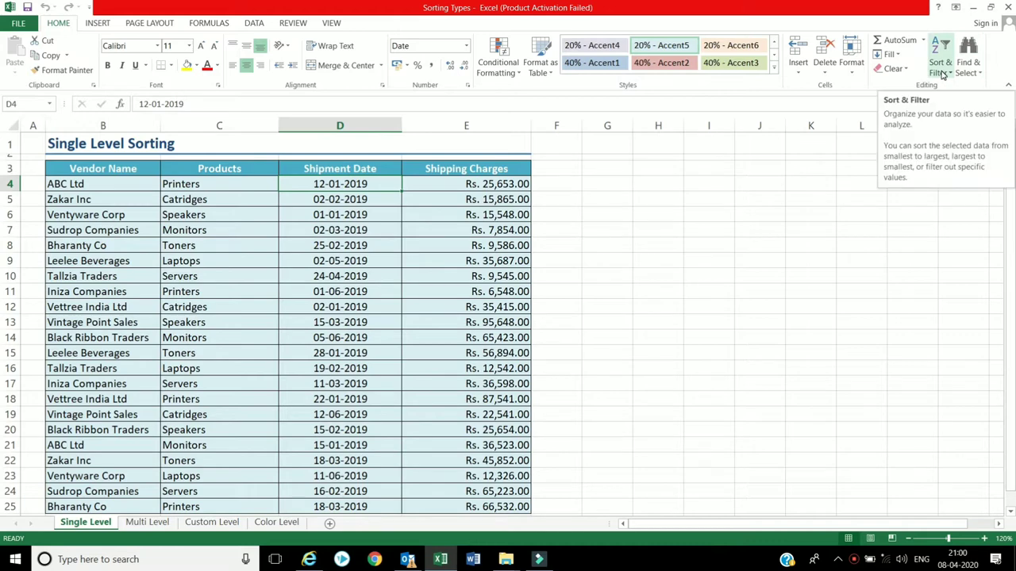
- Sort the Single Level table by Shipment Date oldest first, then by Shipping Charges smallest first
{"action": "left_click", "coordinate": [942, 74]}
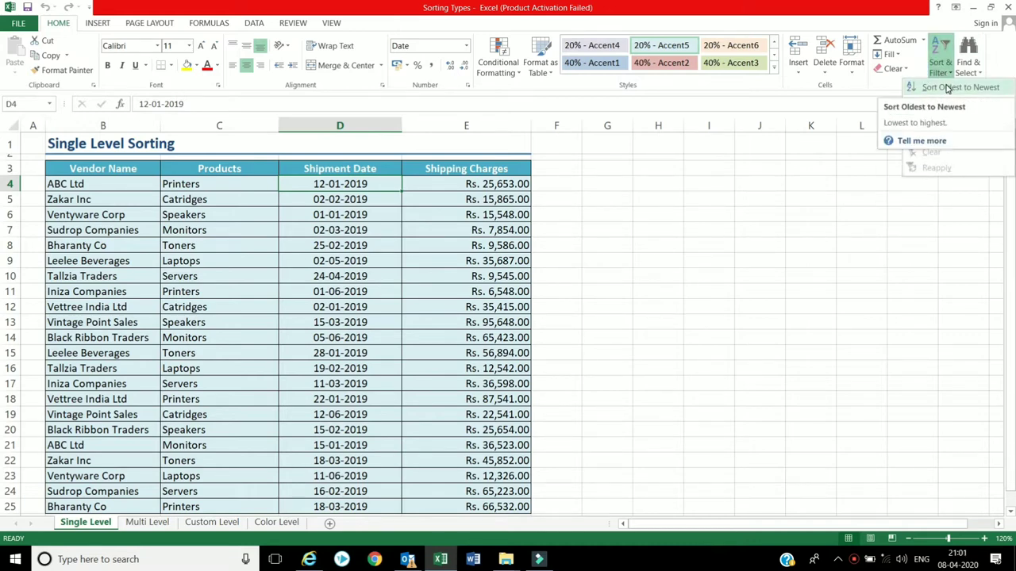
{"action": "left_click", "coordinate": [947, 88]}
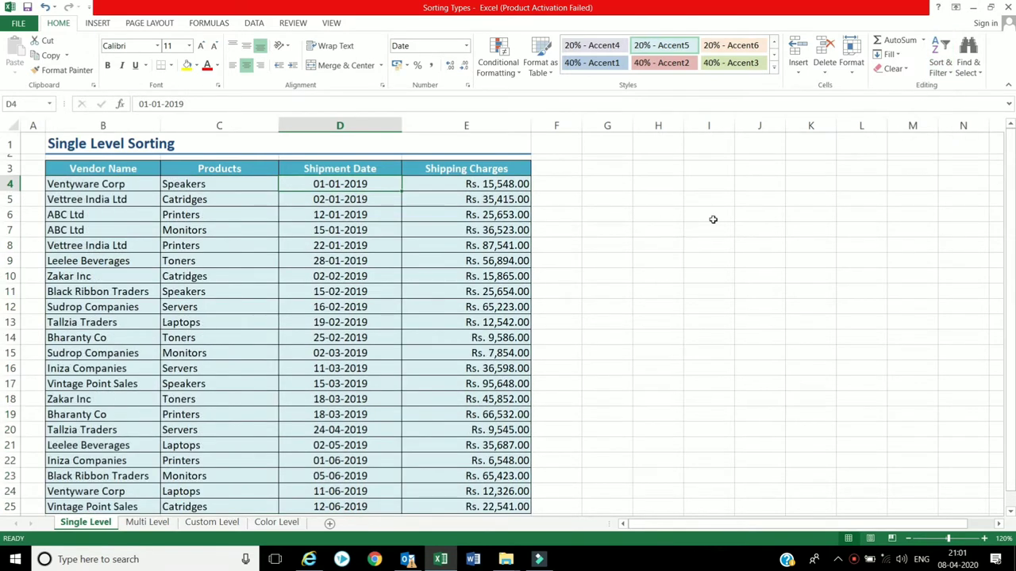
{"action": "left_click", "coordinate": [481, 264]}
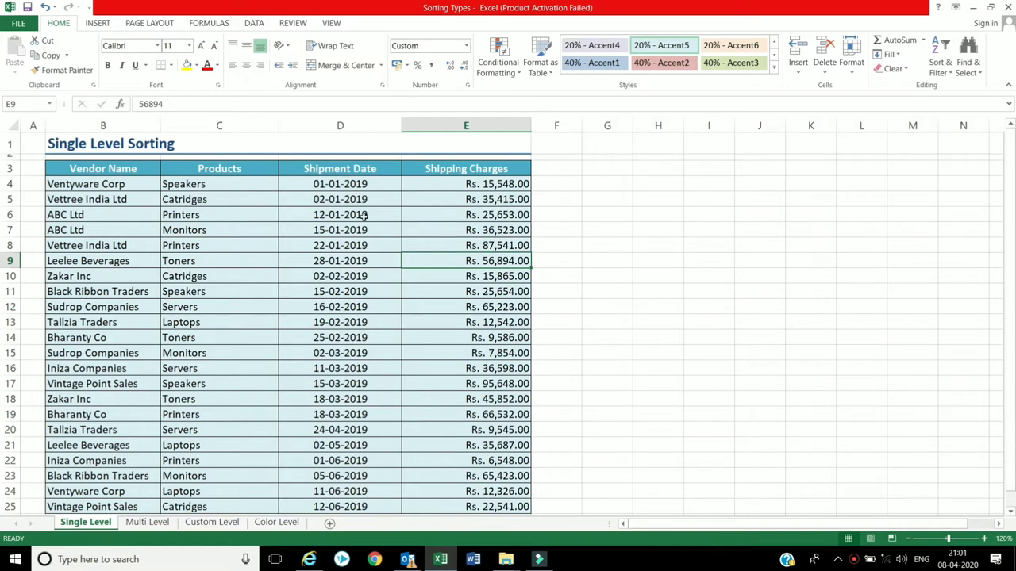
{"action": "left_click", "coordinate": [954, 67]}
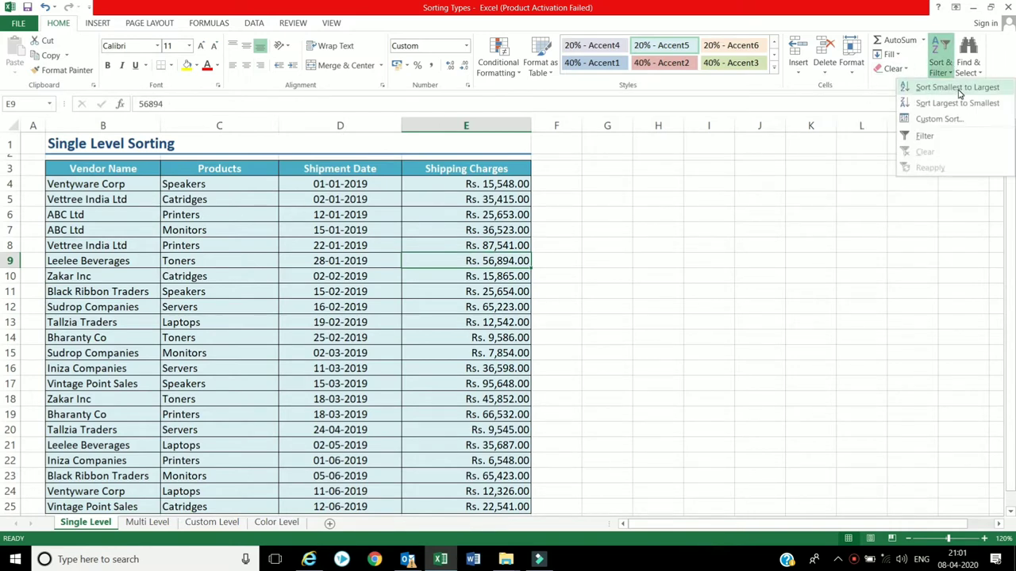
{"action": "left_click", "coordinate": [958, 89]}
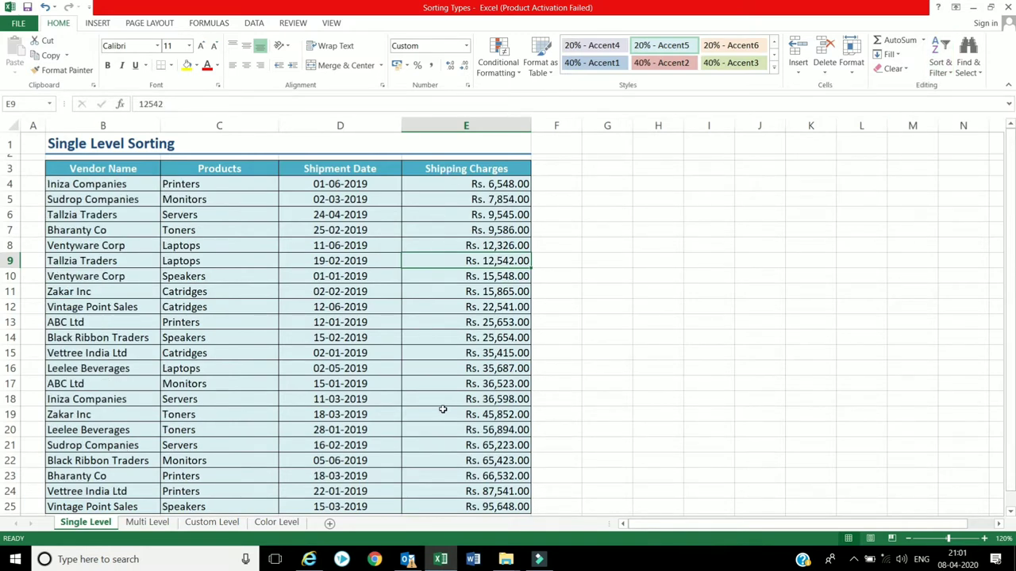
{"action": "scroll", "coordinate": [443, 410], "scroll_direction": "down", "scroll_amount": 6}
{"action": "scroll", "coordinate": [440, 400], "scroll_direction": "up", "scroll_amount": 5}
{"action": "scroll", "coordinate": [435, 384], "scroll_direction": "up", "scroll_amount": 1}
- On the Multi Level sheet, select a cell in the vendor table and start Data > Sort
{"action": "left_click", "coordinate": [156, 526]}
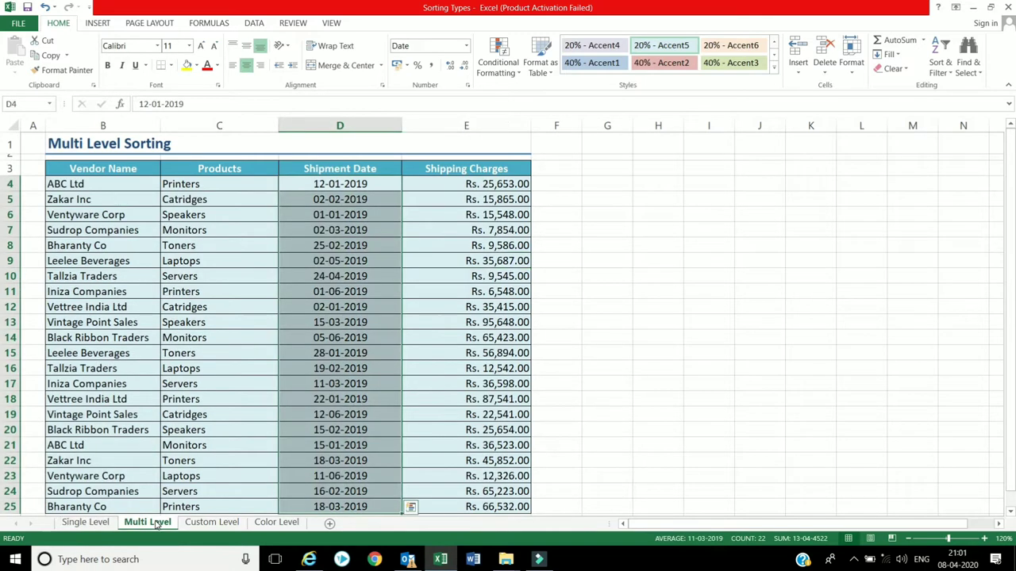
{"action": "left_click", "coordinate": [176, 244]}
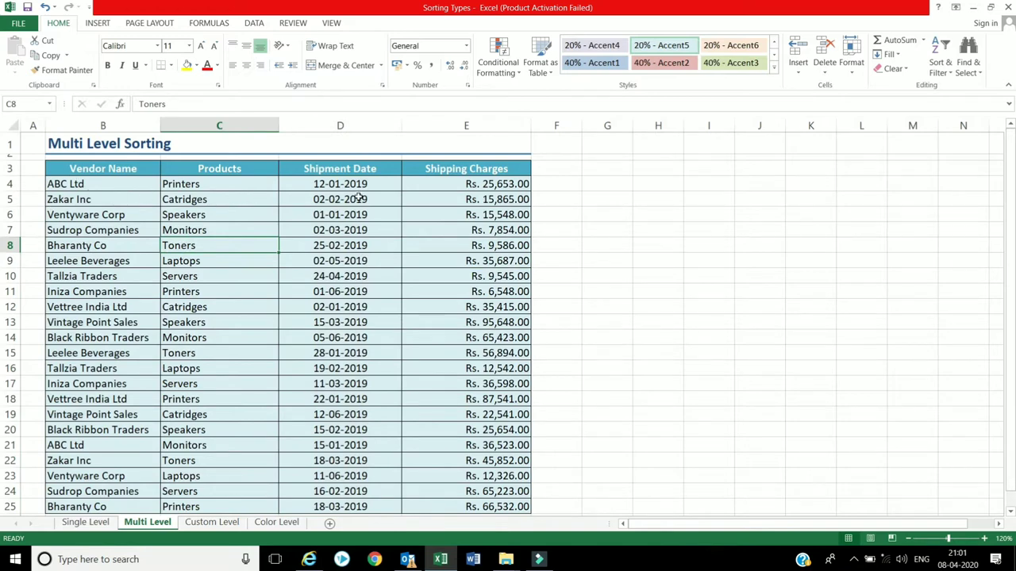
{"action": "left_click", "coordinate": [500, 183]}
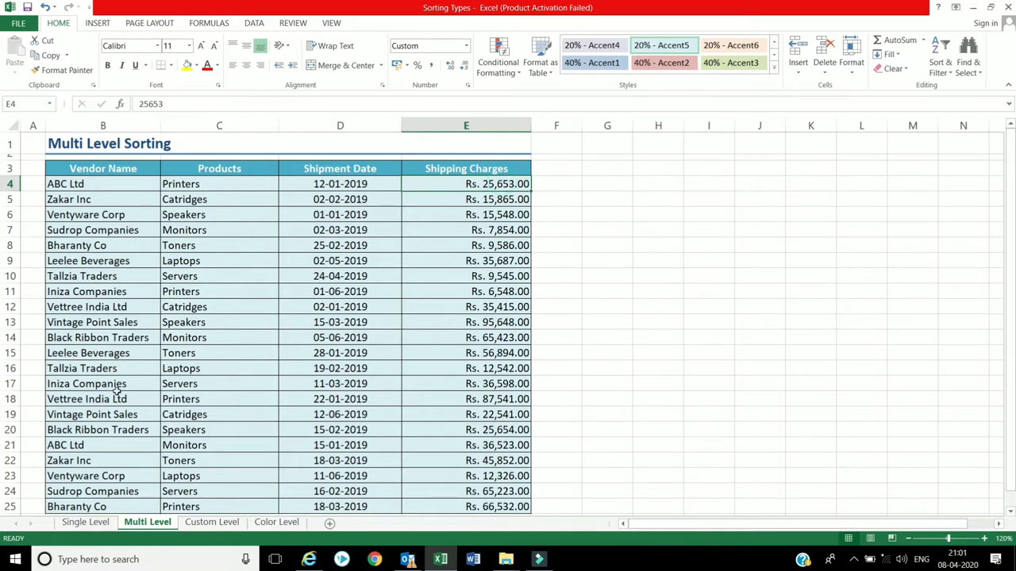
{"action": "left_click", "coordinate": [315, 247]}
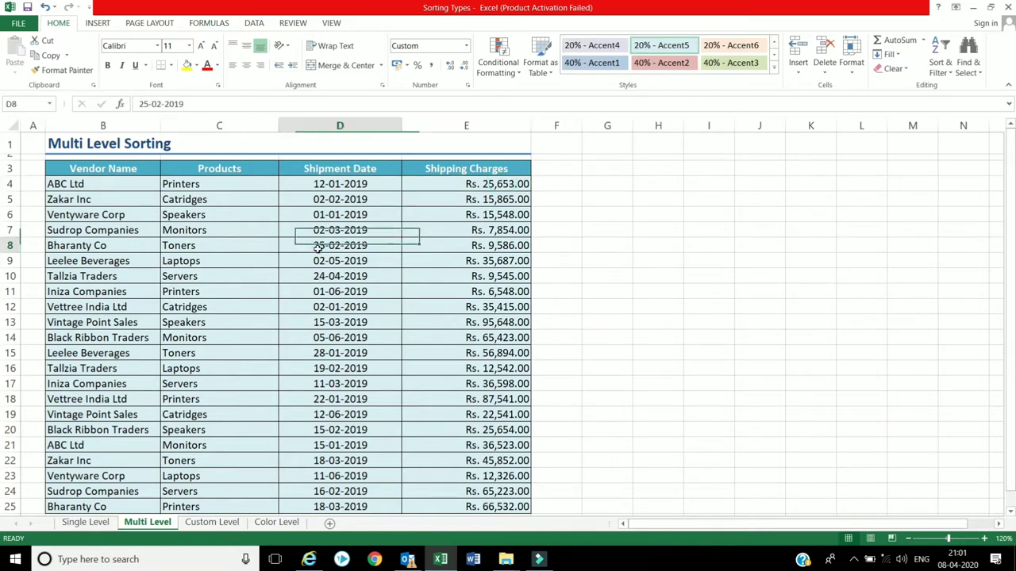
{"action": "left_click", "coordinate": [254, 23]}
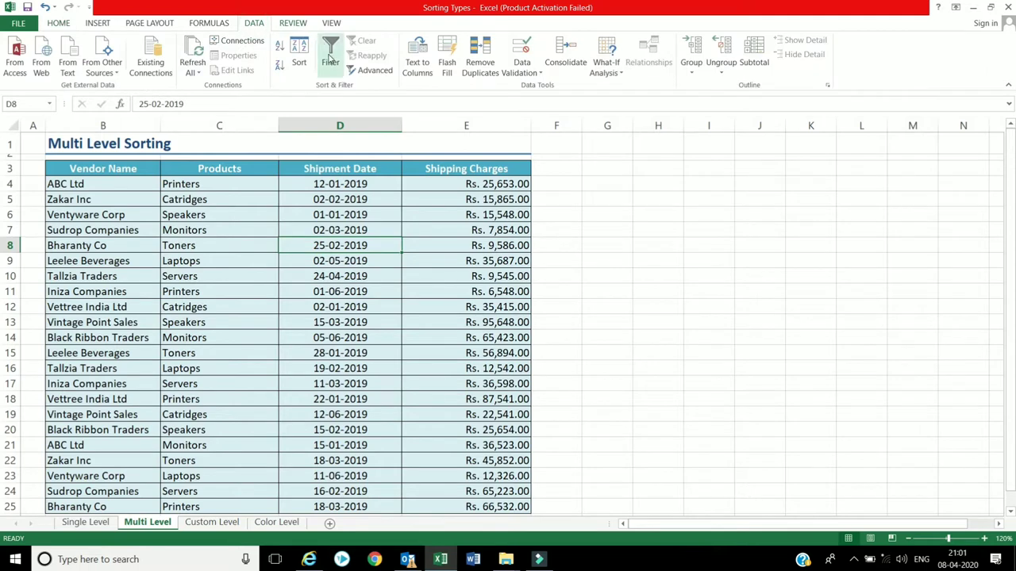
{"action": "left_click", "coordinate": [298, 57]}
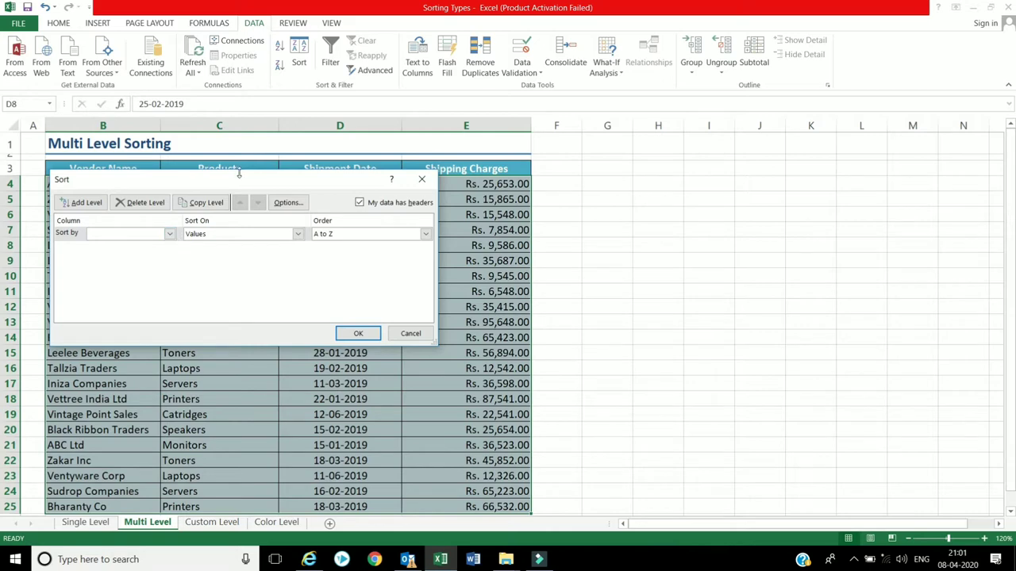
- Sort by Shipment Date, then by Shipping Charges as a second level, and apply it
{"action": "left_click_drag", "start_coordinate": [240, 180], "coordinate": [443, 232]}
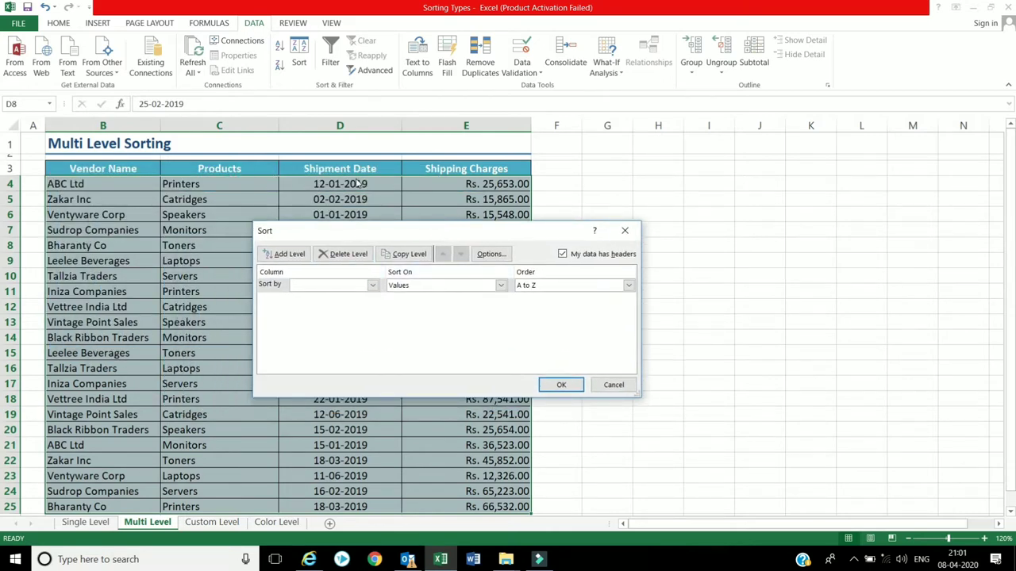
{"action": "left_click", "coordinate": [372, 285]}
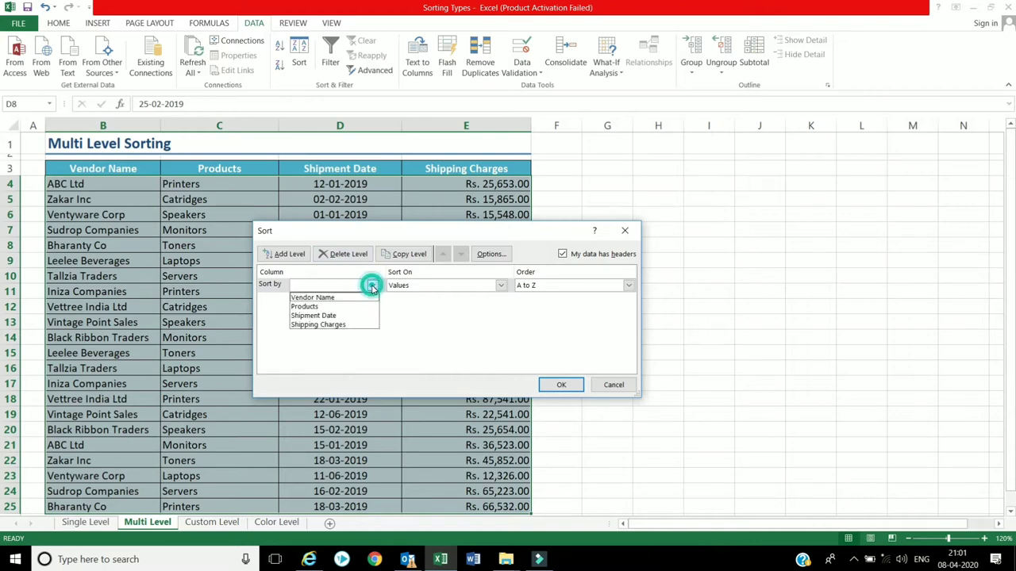
{"action": "left_click", "coordinate": [343, 316]}
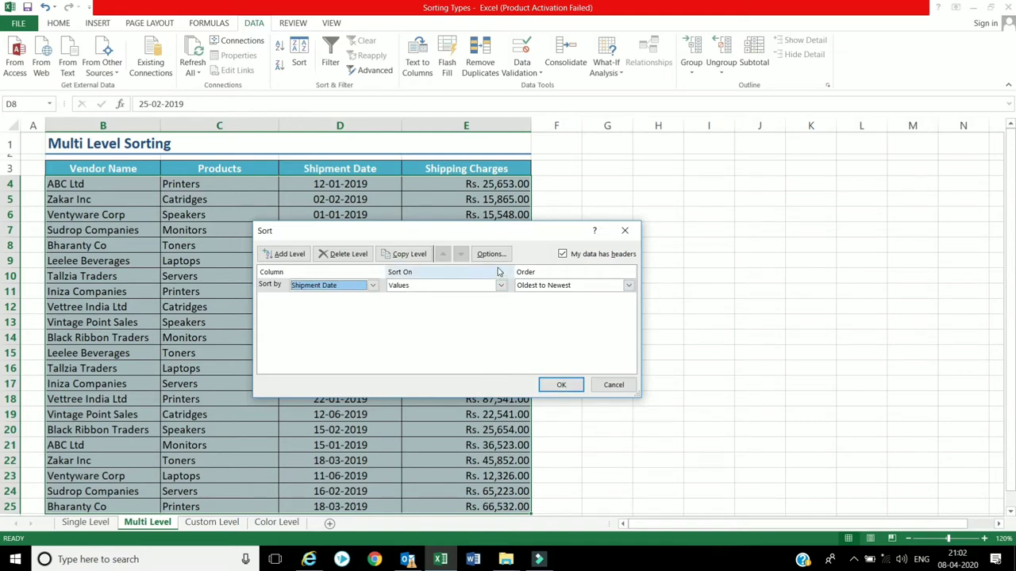
{"action": "left_click", "coordinate": [286, 258]}
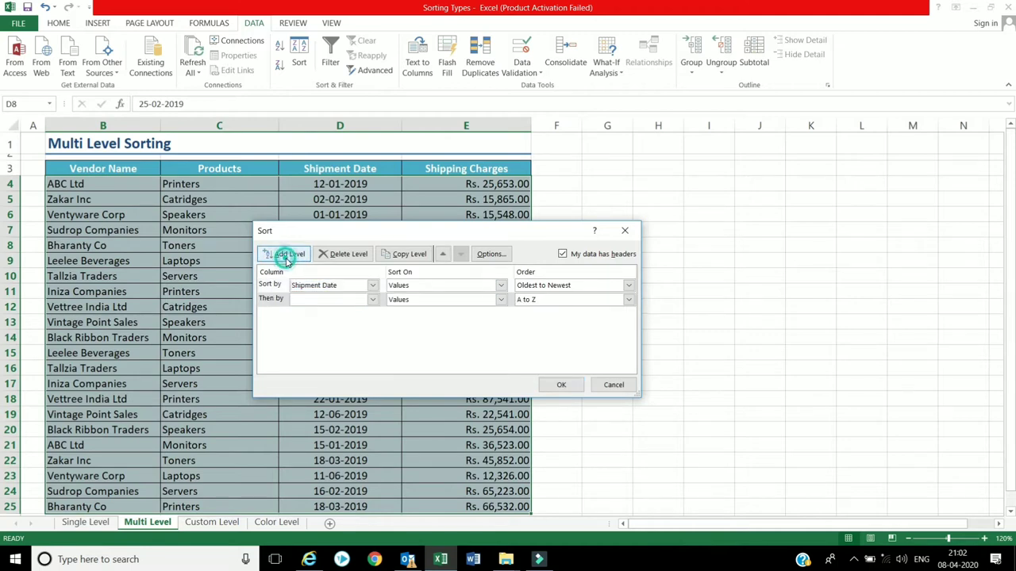
{"action": "left_click", "coordinate": [372, 300]}
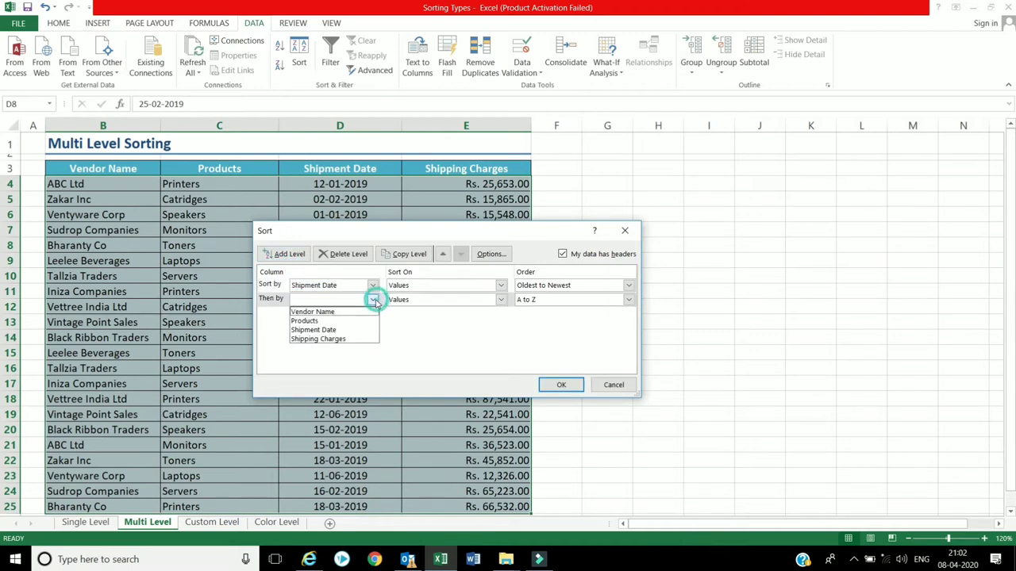
{"action": "left_click", "coordinate": [340, 339]}
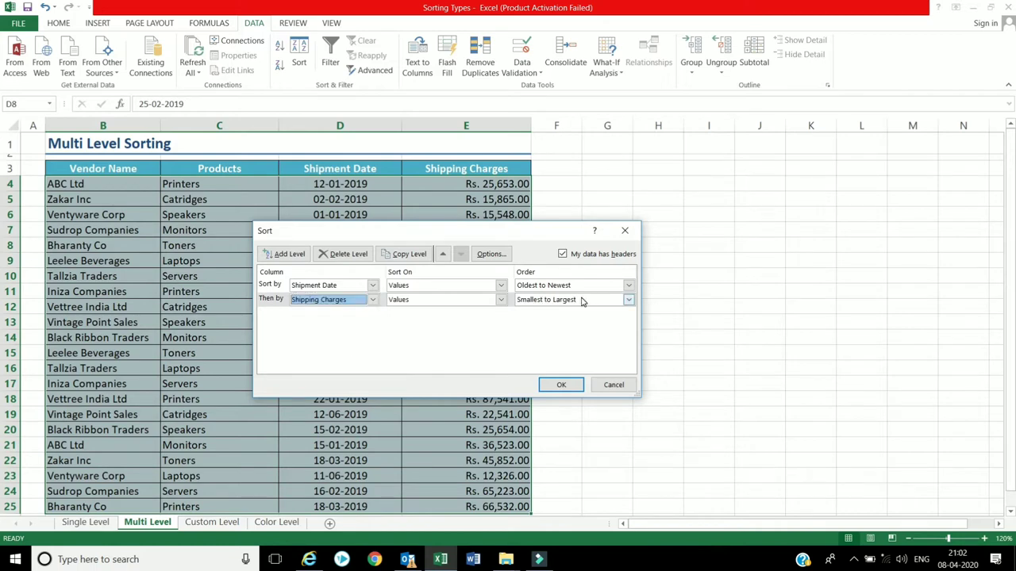
{"action": "left_click", "coordinate": [558, 385]}
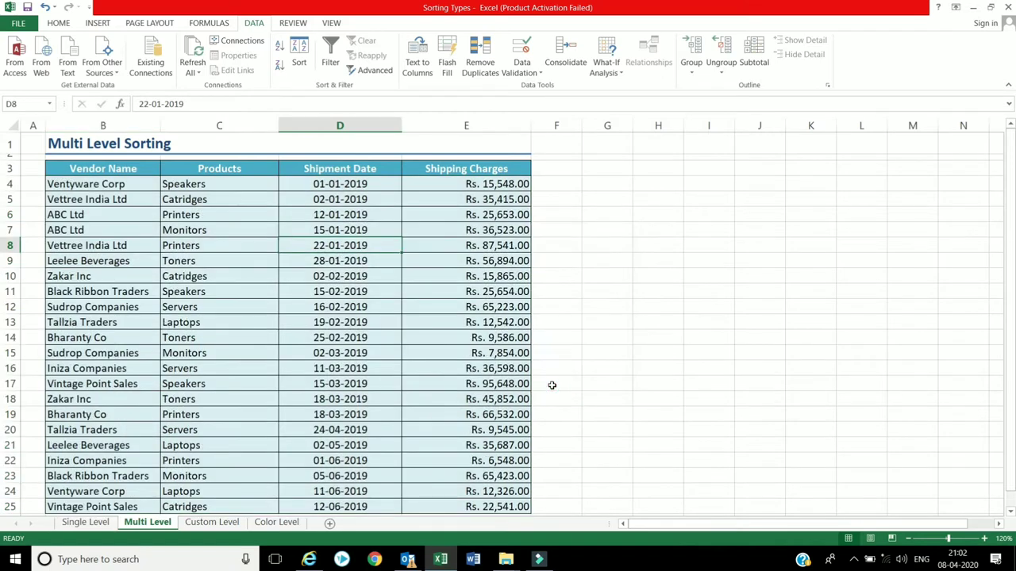
- Check that the two 18-03-2019 rows are ordered by their shipping charges
{"action": "scroll", "coordinate": [368, 366], "scroll_direction": "down", "scroll_amount": 2}
{"action": "left_click", "coordinate": [352, 314]}
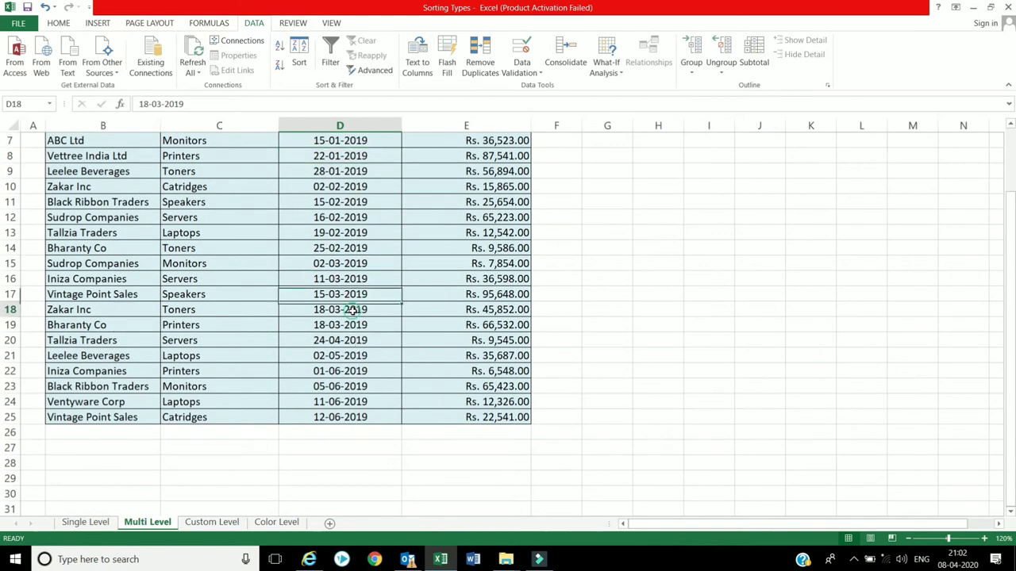
{"action": "left_click", "coordinate": [355, 324]}
{"action": "left_click", "coordinate": [504, 309]}
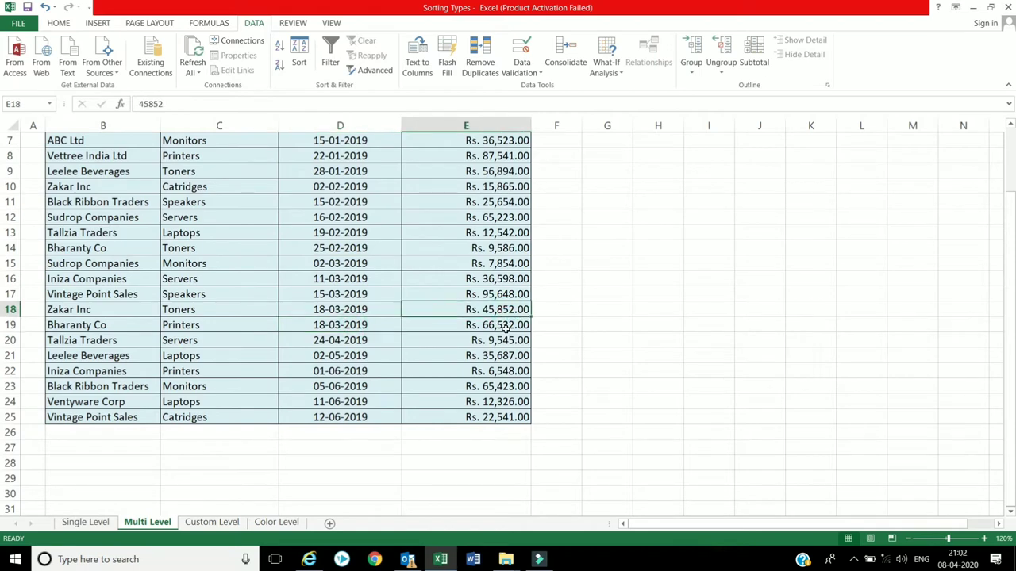
{"action": "left_click", "coordinate": [507, 326]}
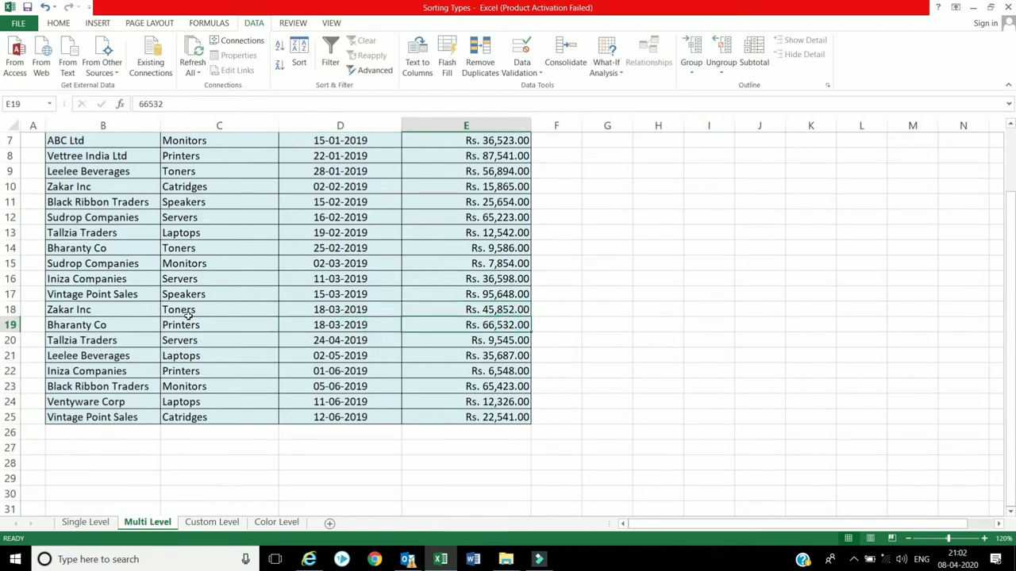
{"action": "scroll", "coordinate": [329, 327], "scroll_direction": "up", "scroll_amount": 2}
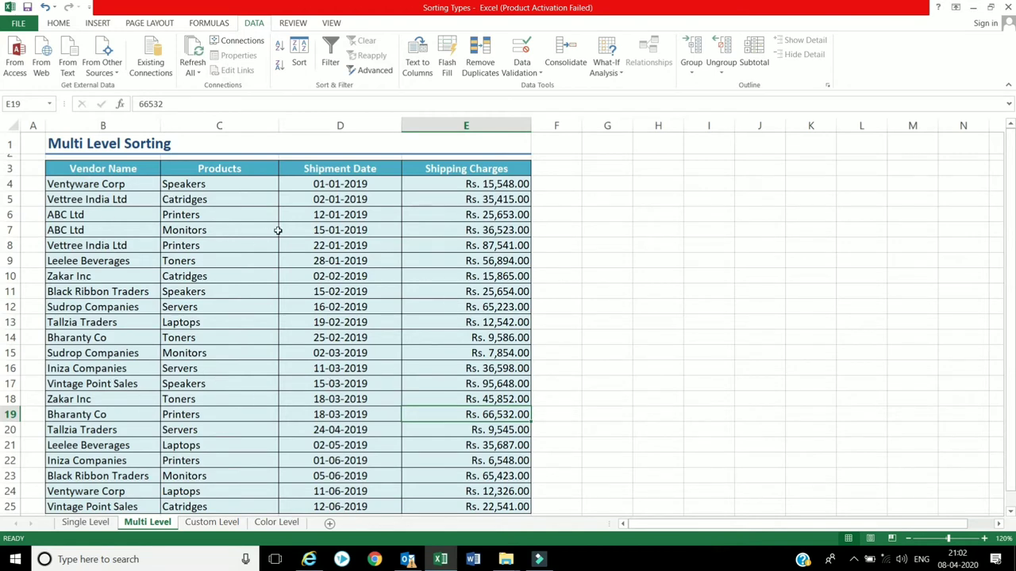
- Switch to the Custom Level sheet and review the product order list starting with Toners in J3
{"action": "left_click", "coordinate": [218, 523]}
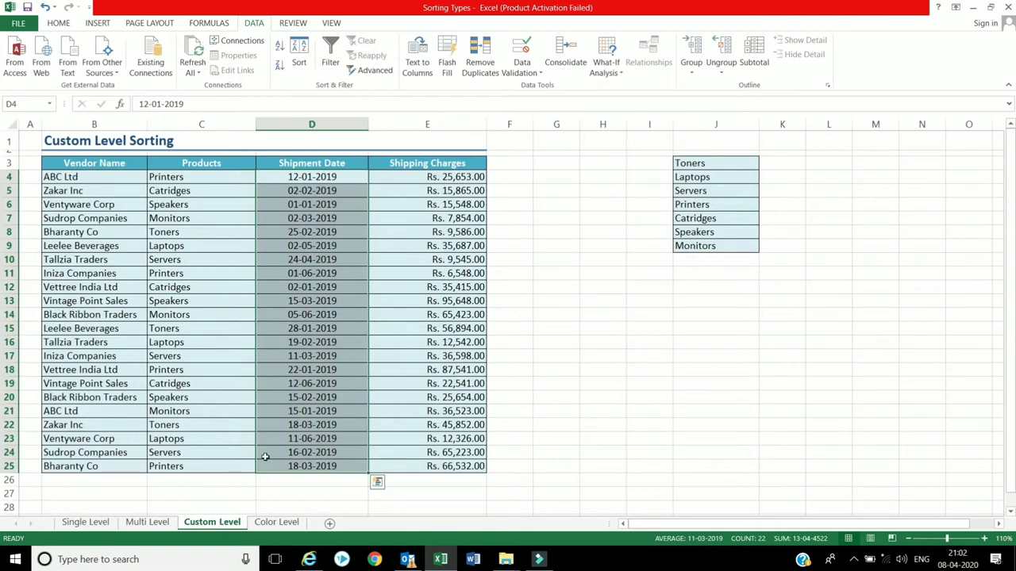
{"action": "left_click", "coordinate": [582, 288]}
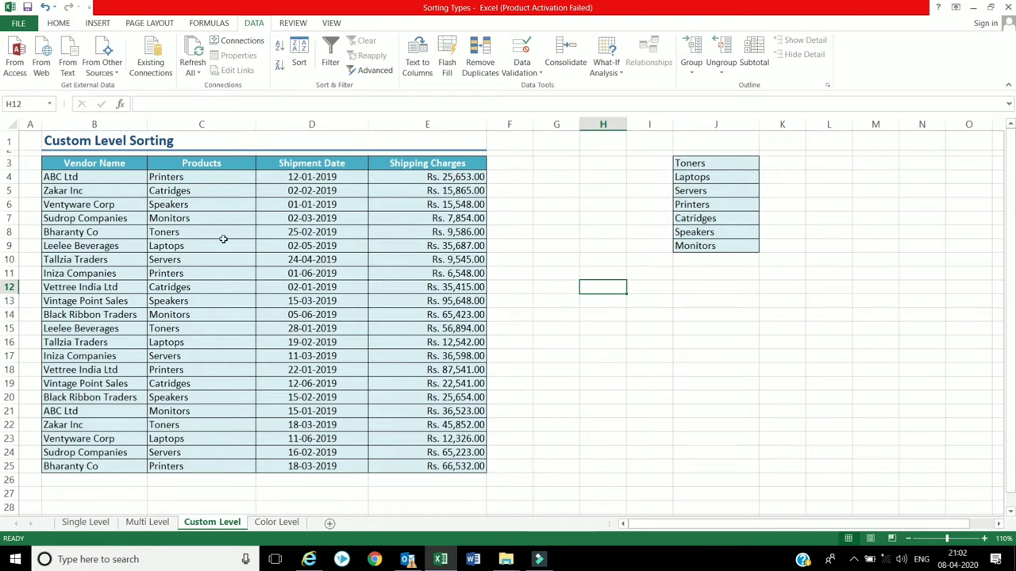
{"action": "left_click", "coordinate": [706, 166]}
{"action": "key", "text": "Down"}
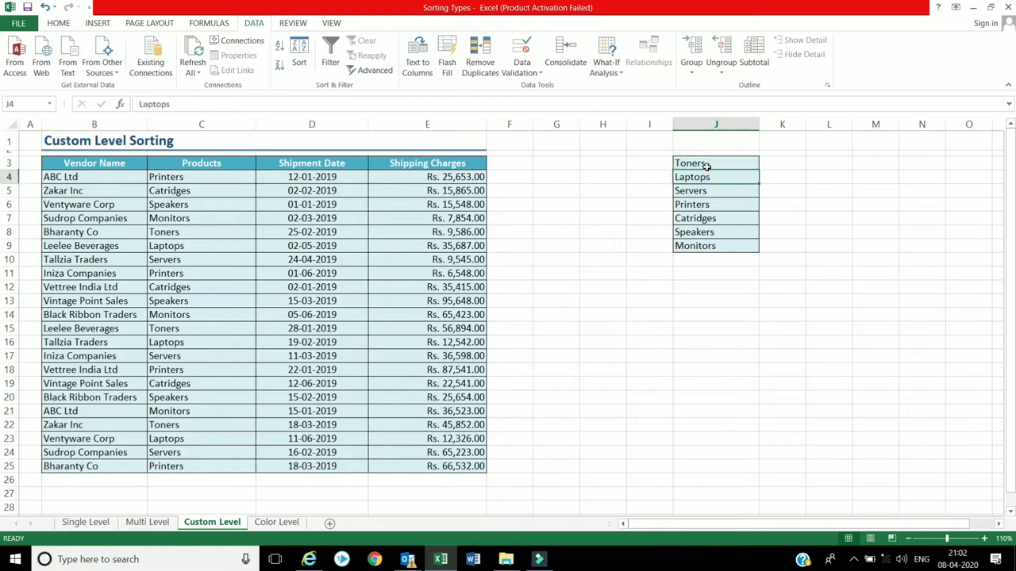
{"action": "key", "text": "Down"}
{"action": "key", "text": "Down"}
{"action": "key", "text": "Down"}
{"action": "key", "text": "Down"}
{"action": "key", "text": "Down"}
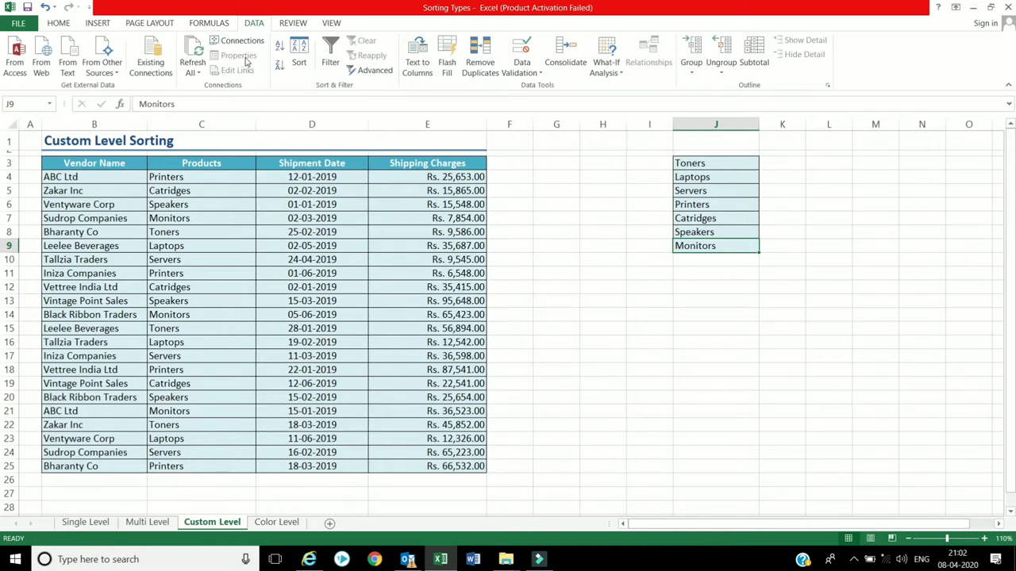
- Start a sort on the product order list with a header row, then cancel it
{"action": "left_click", "coordinate": [300, 58]}
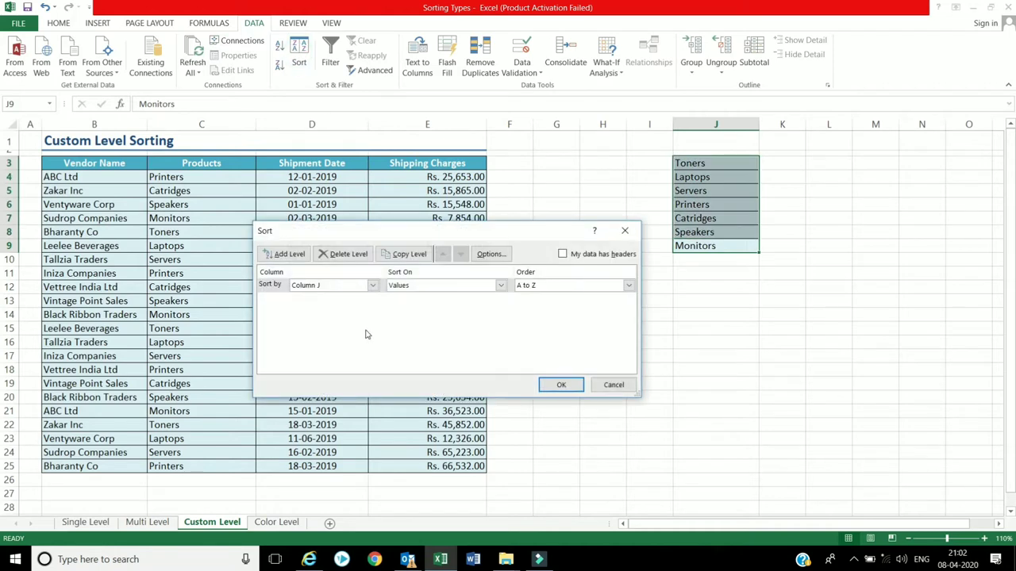
{"action": "left_click", "coordinate": [563, 254]}
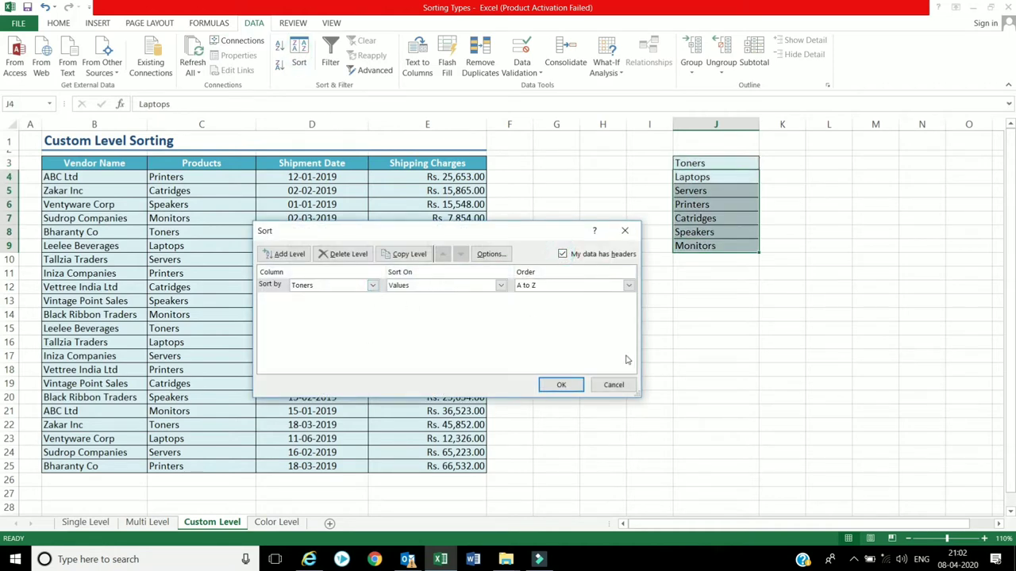
{"action": "left_click", "coordinate": [627, 384]}
- Set up a sort of the shipment table by the Products column on cell values
{"action": "left_click", "coordinate": [366, 302]}
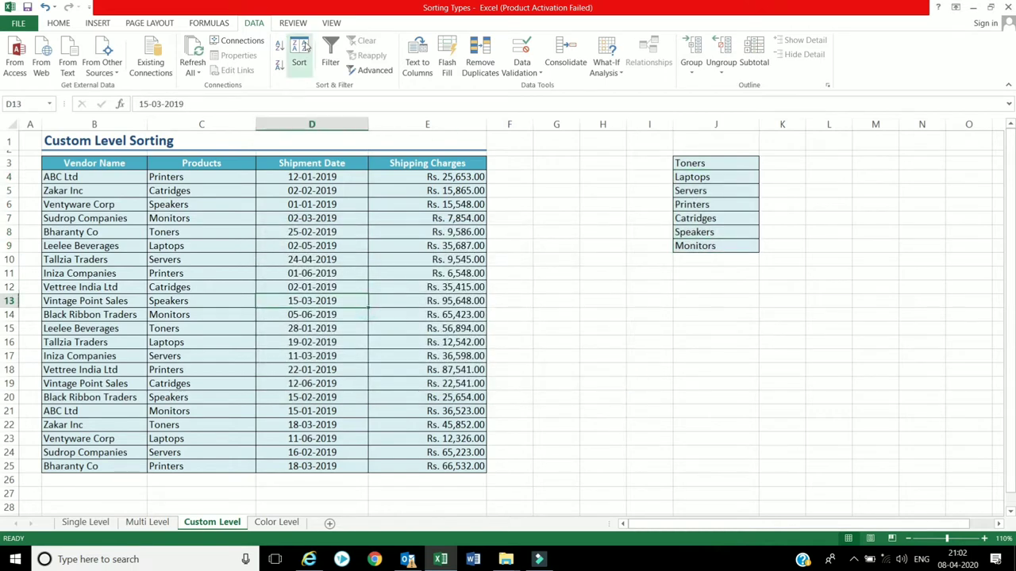
{"action": "left_click", "coordinate": [299, 62]}
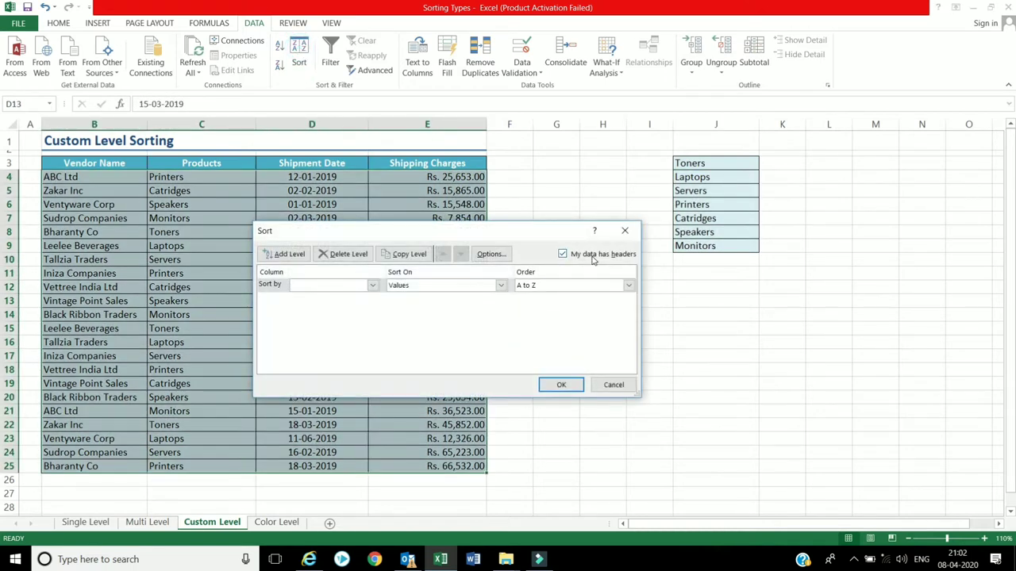
{"action": "left_click", "coordinate": [373, 286]}
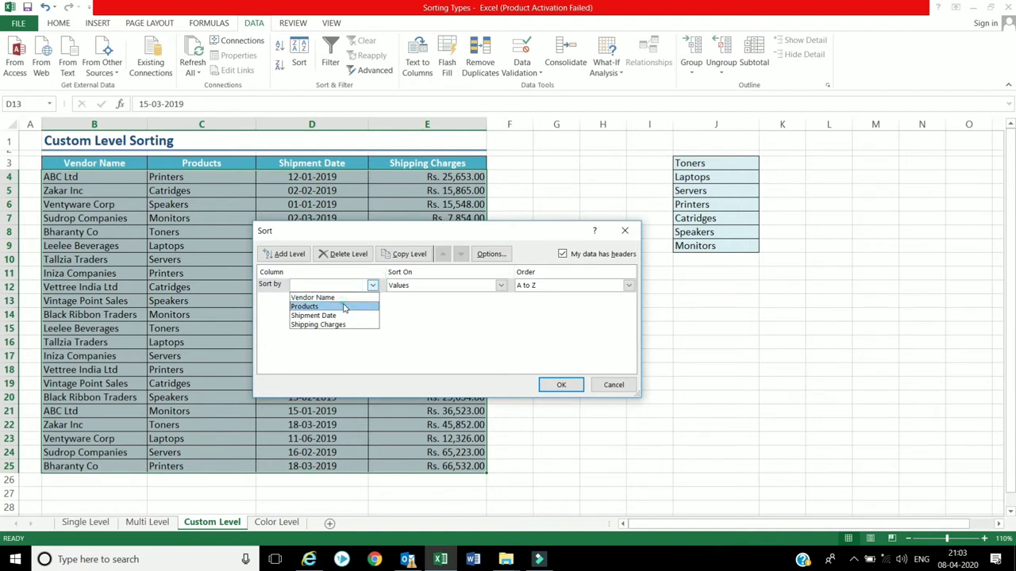
{"action": "left_click", "coordinate": [344, 307]}
{"action": "left_click", "coordinate": [442, 285]}
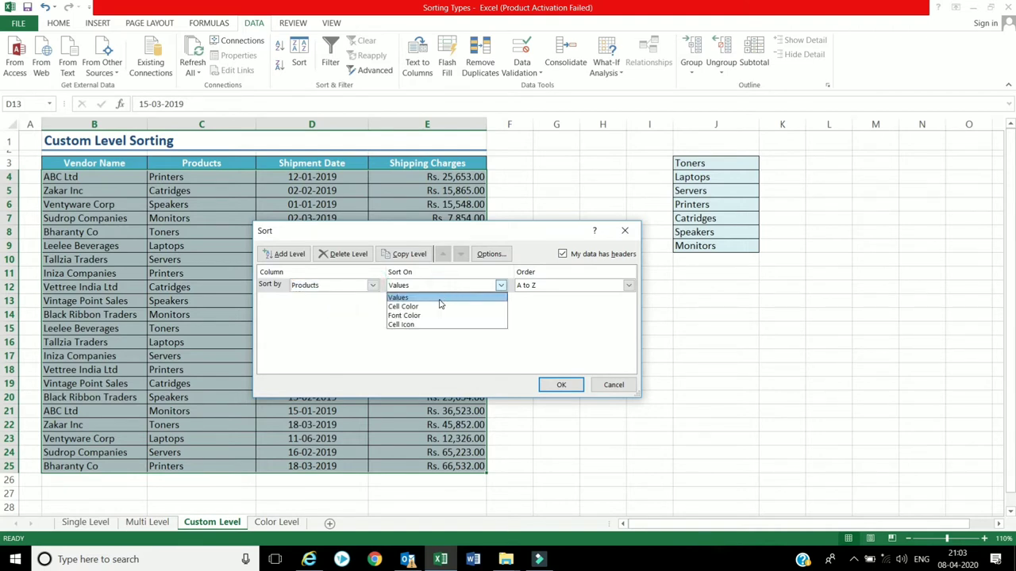
{"action": "left_click", "coordinate": [419, 298]}
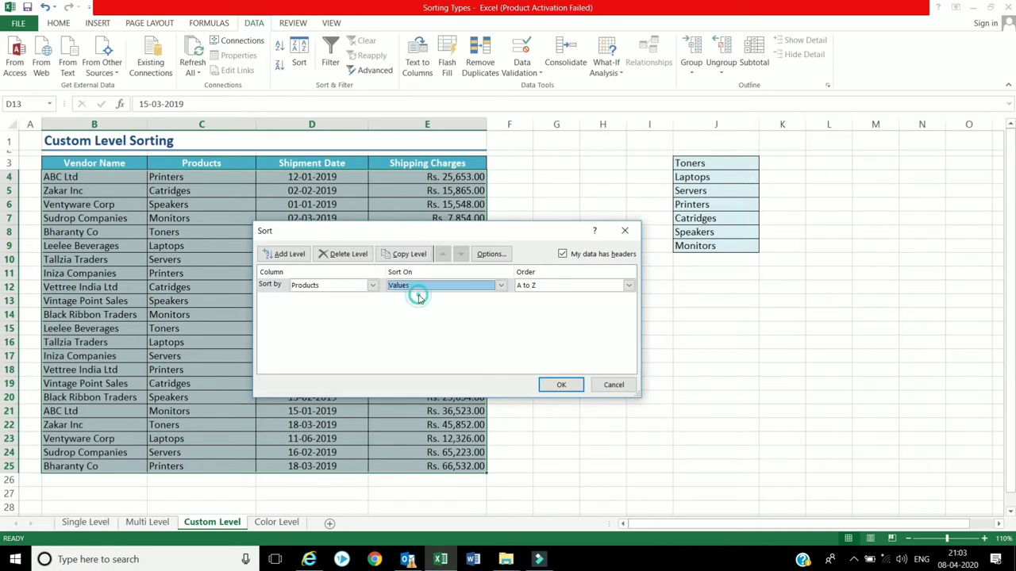
{"action": "left_click", "coordinate": [548, 288]}
- Remove the existing Toners-to-Monitors custom list, then cancel the sort without changing the table
{"action": "left_click", "coordinate": [531, 315]}
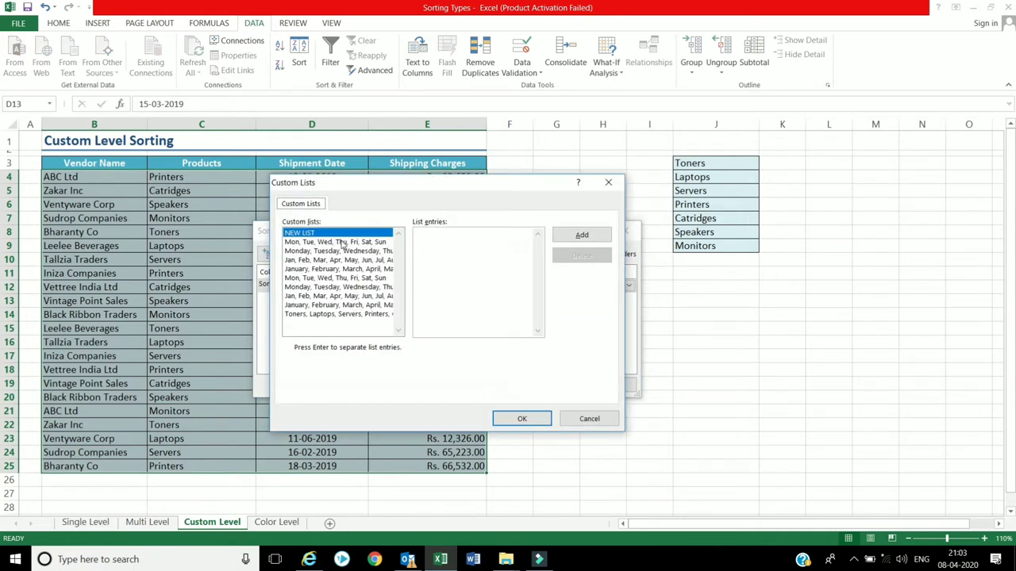
{"action": "left_click", "coordinate": [339, 315]}
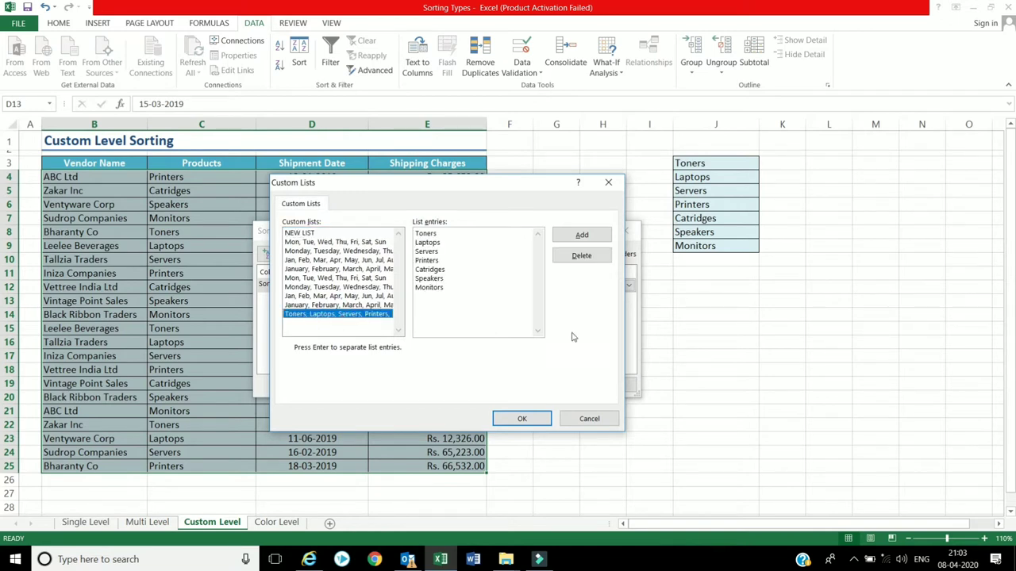
{"action": "left_click", "coordinate": [583, 256]}
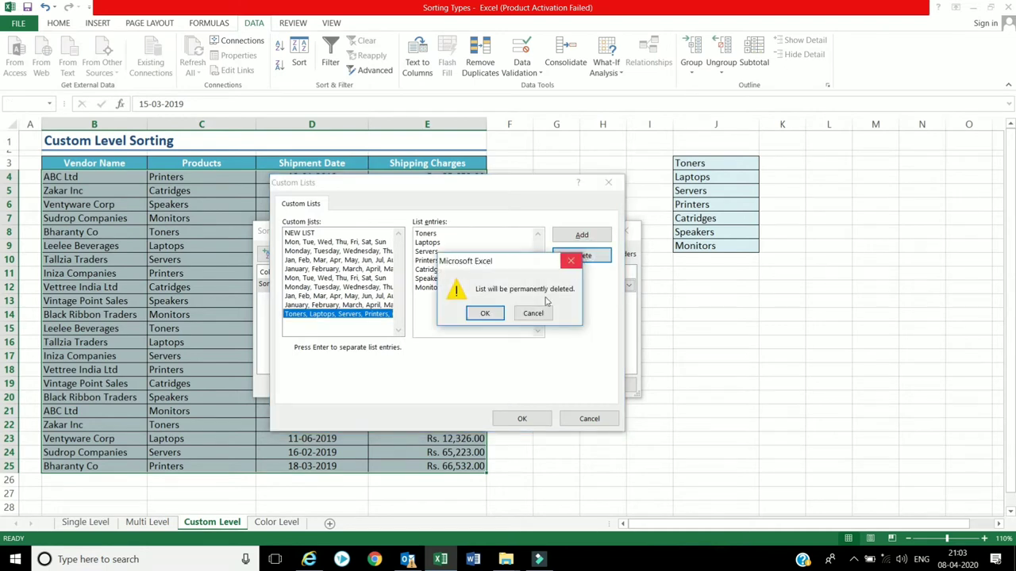
{"action": "left_click", "coordinate": [485, 314]}
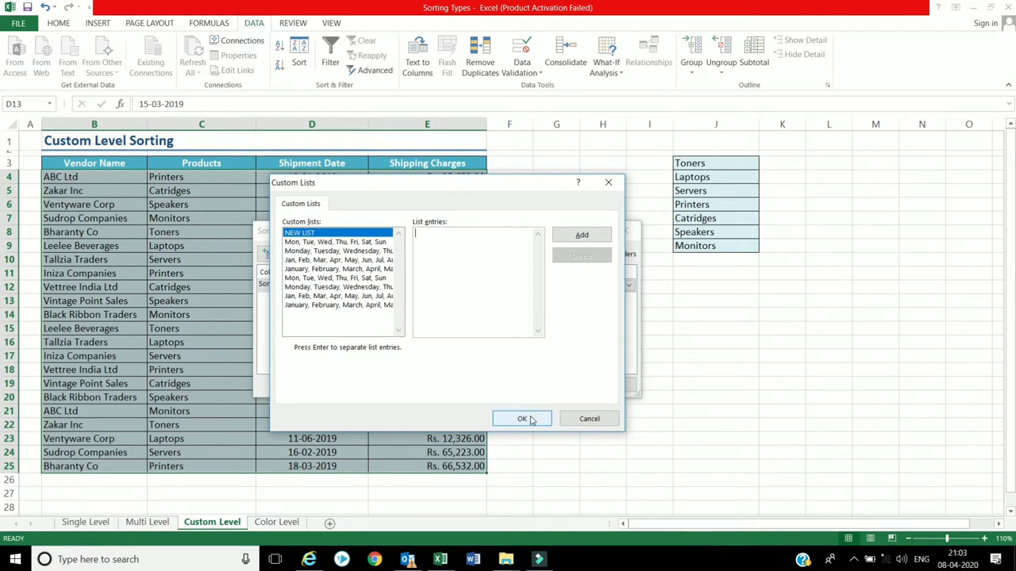
{"action": "left_click", "coordinate": [531, 421]}
{"action": "left_click", "coordinate": [611, 385]}
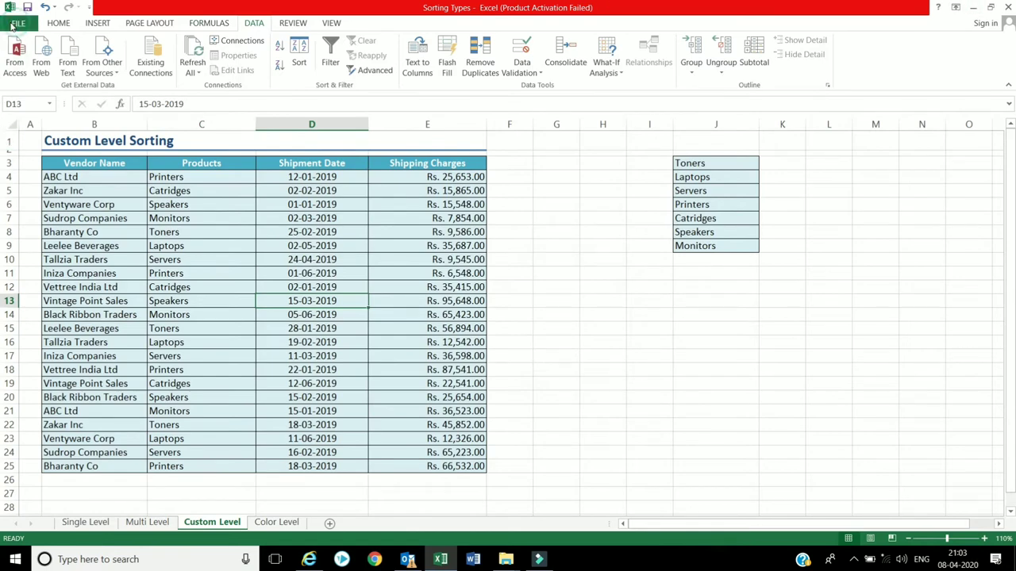
- Go to File > Options > Advanced and choose Edit Custom Lists under General
{"action": "left_click", "coordinate": [15, 24]}
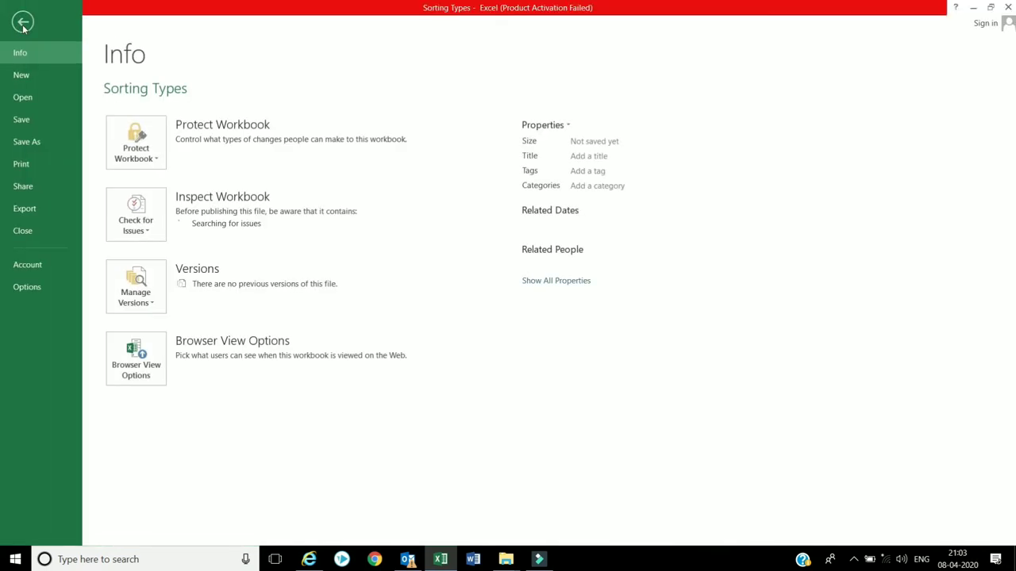
{"action": "left_click", "coordinate": [27, 292]}
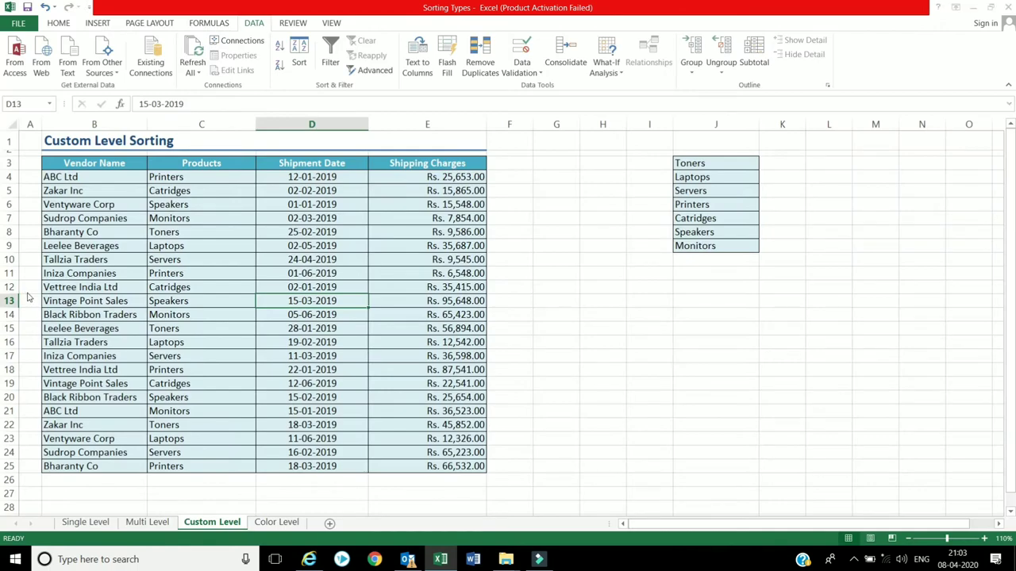
{"action": "left_click", "coordinate": [263, 168]}
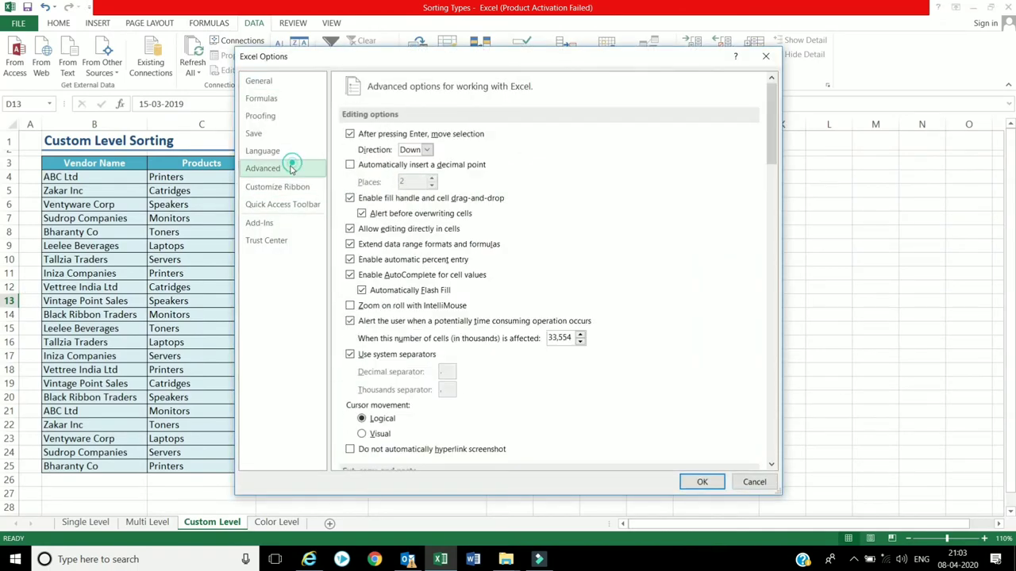
{"action": "scroll", "coordinate": [648, 254], "scroll_direction": "down", "scroll_amount": 1}
{"action": "scroll", "coordinate": [648, 254], "scroll_direction": "down", "scroll_amount": 5}
{"action": "scroll", "coordinate": [649, 254], "scroll_direction": "down", "scroll_amount": 2}
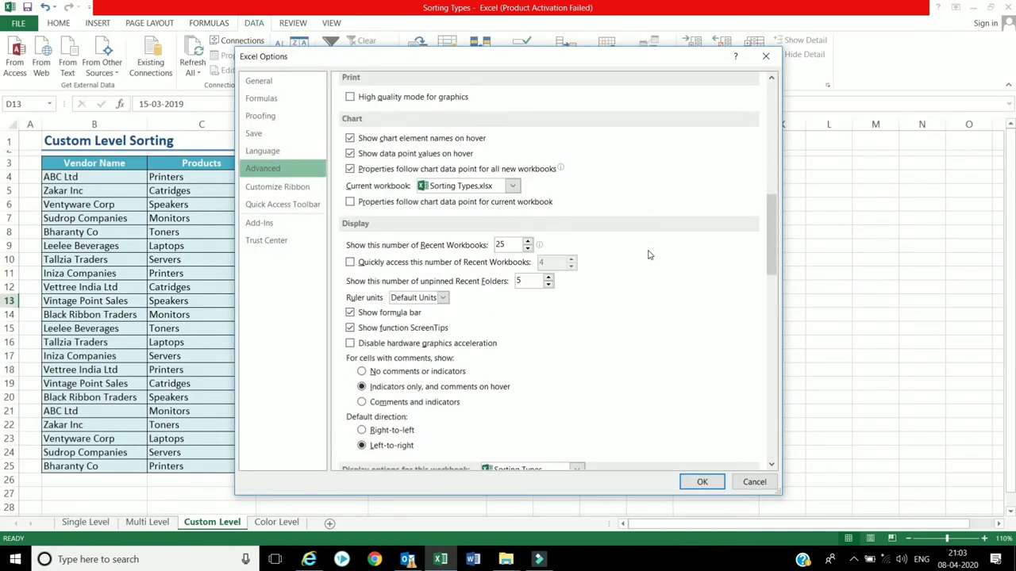
{"action": "scroll", "coordinate": [648, 254], "scroll_direction": "down", "scroll_amount": 5}
{"action": "scroll", "coordinate": [648, 254], "scroll_direction": "down", "scroll_amount": 4}
{"action": "scroll", "coordinate": [648, 254], "scroll_direction": "down", "scroll_amount": 5}
{"action": "scroll", "coordinate": [648, 254], "scroll_direction": "down", "scroll_amount": 2}
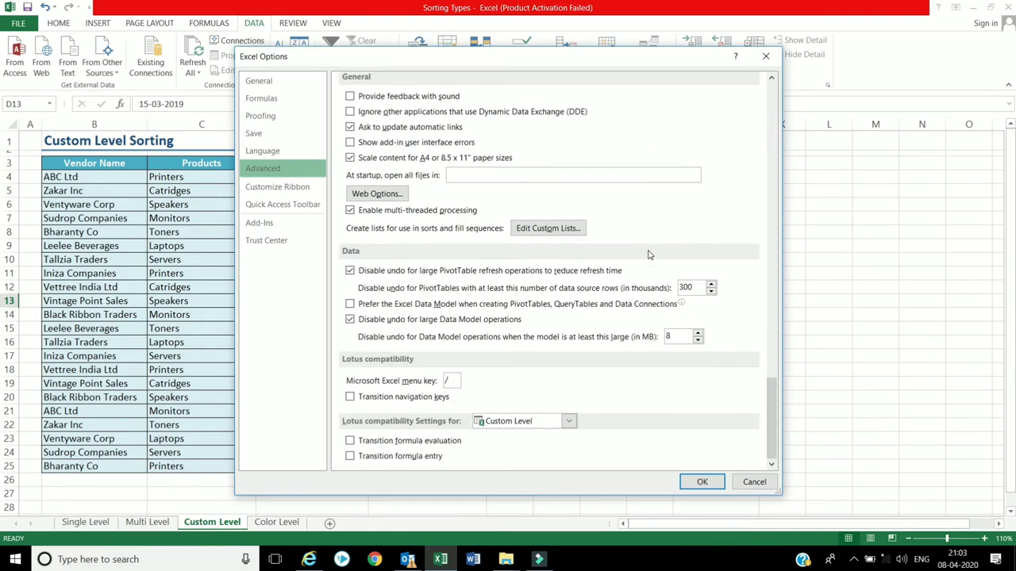
{"action": "scroll", "coordinate": [649, 254], "scroll_direction": "up", "scroll_amount": 2}
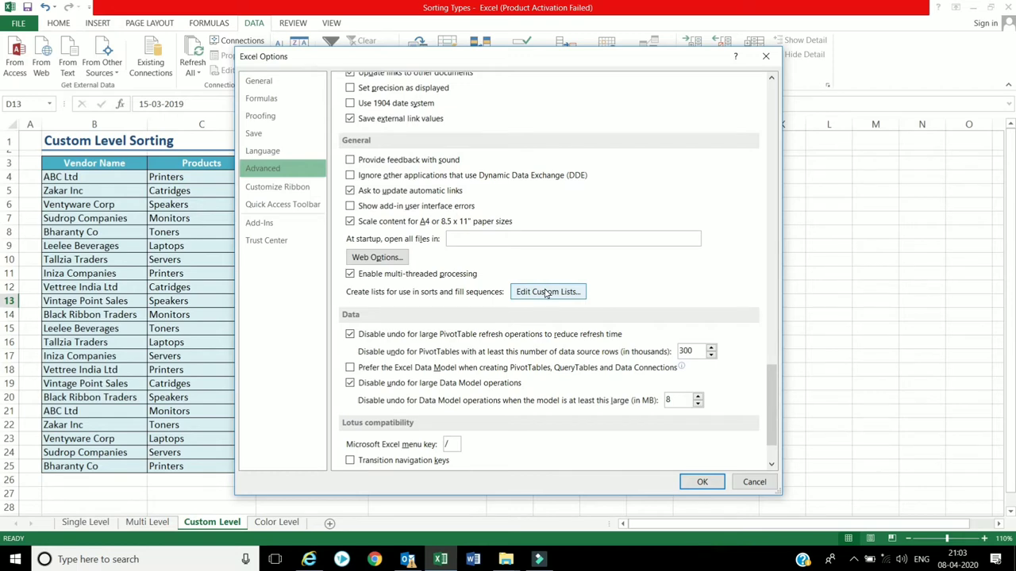
{"action": "left_click", "coordinate": [547, 292]}
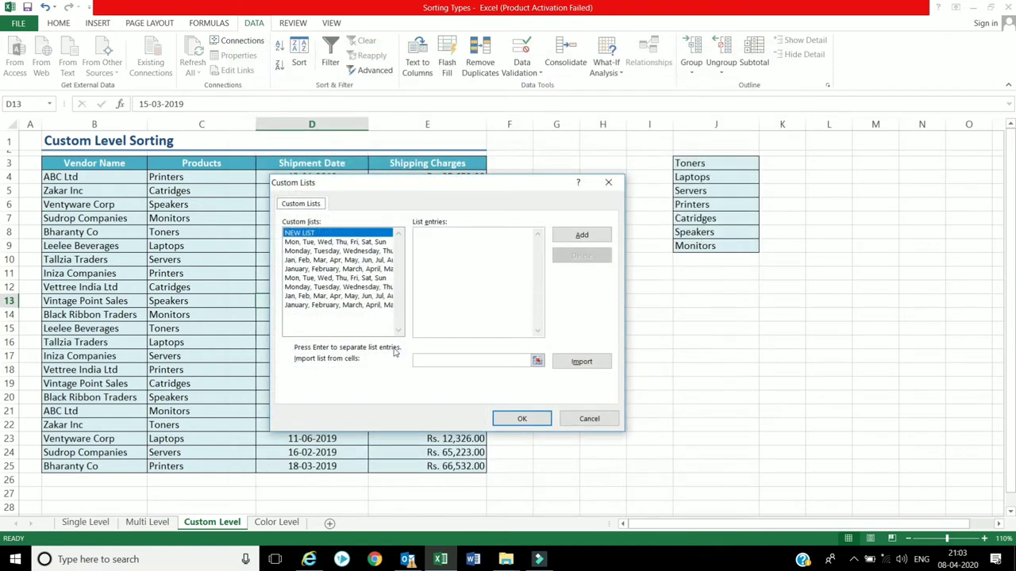
- Import cells J3:J9 (Toners through Monitors) as a new custom list
{"action": "left_click", "coordinate": [534, 362]}
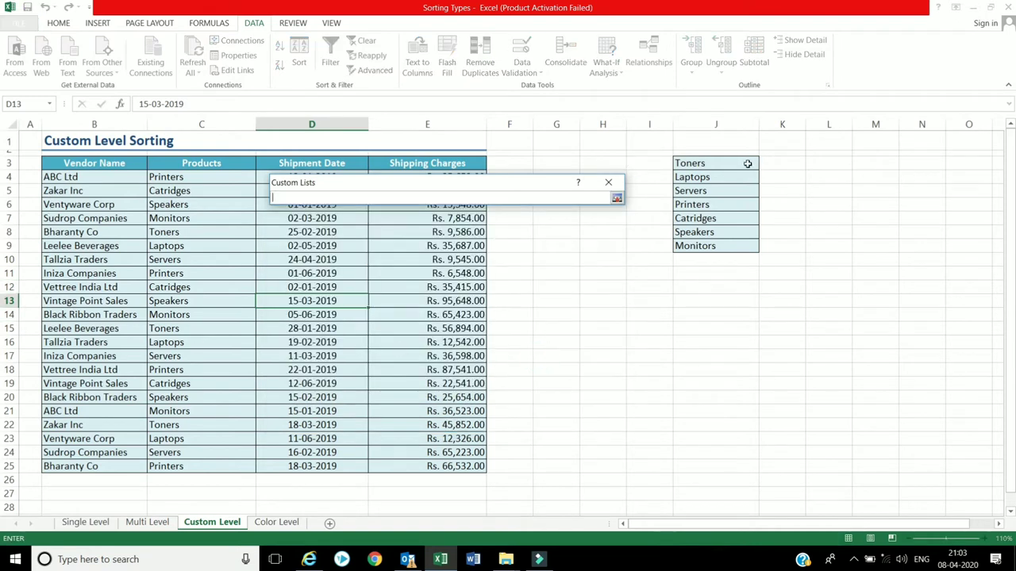
{"action": "left_click_drag", "start_coordinate": [731, 163], "coordinate": [730, 244]}
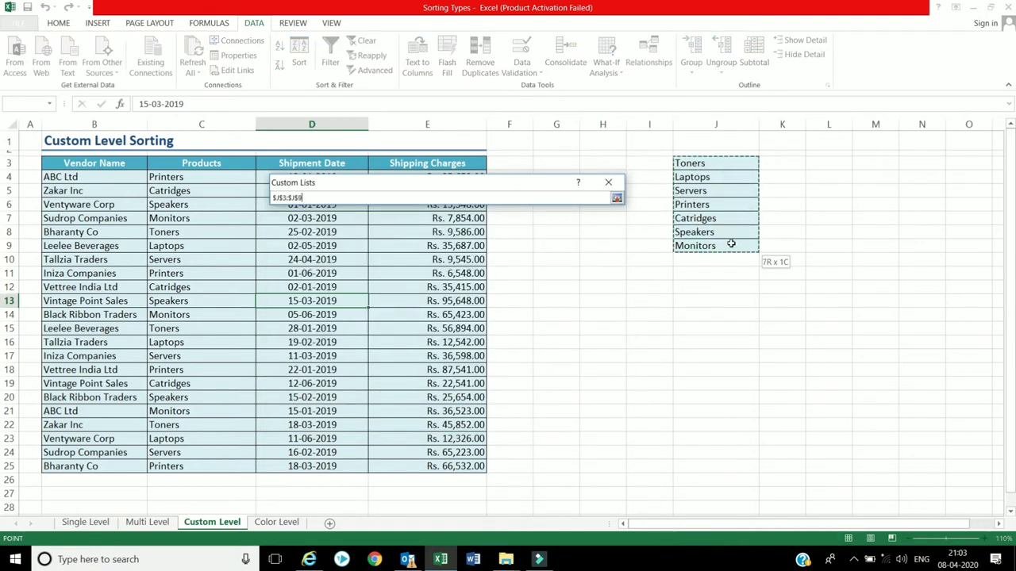
{"action": "left_click", "coordinate": [617, 199]}
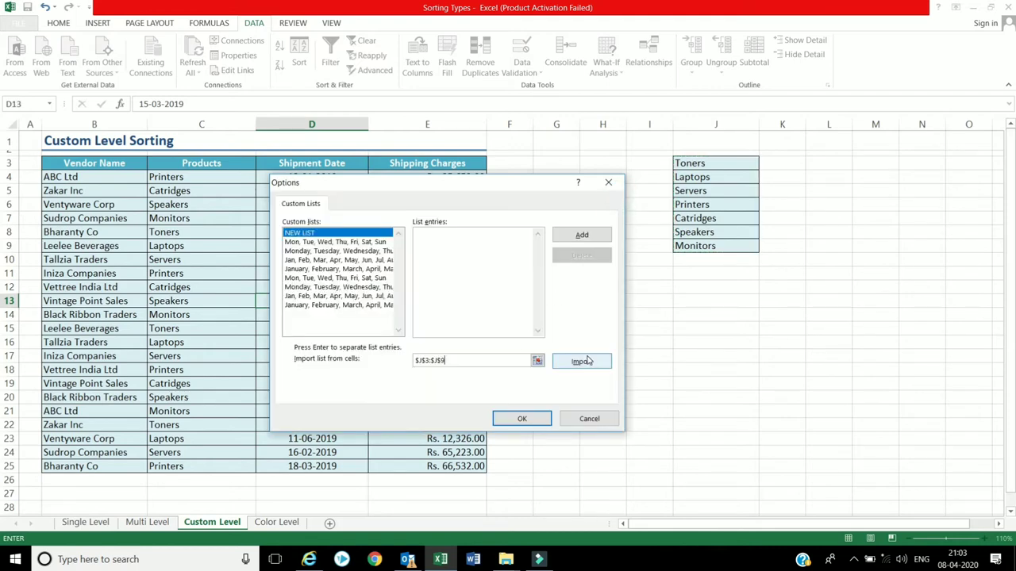
{"action": "left_click", "coordinate": [583, 361]}
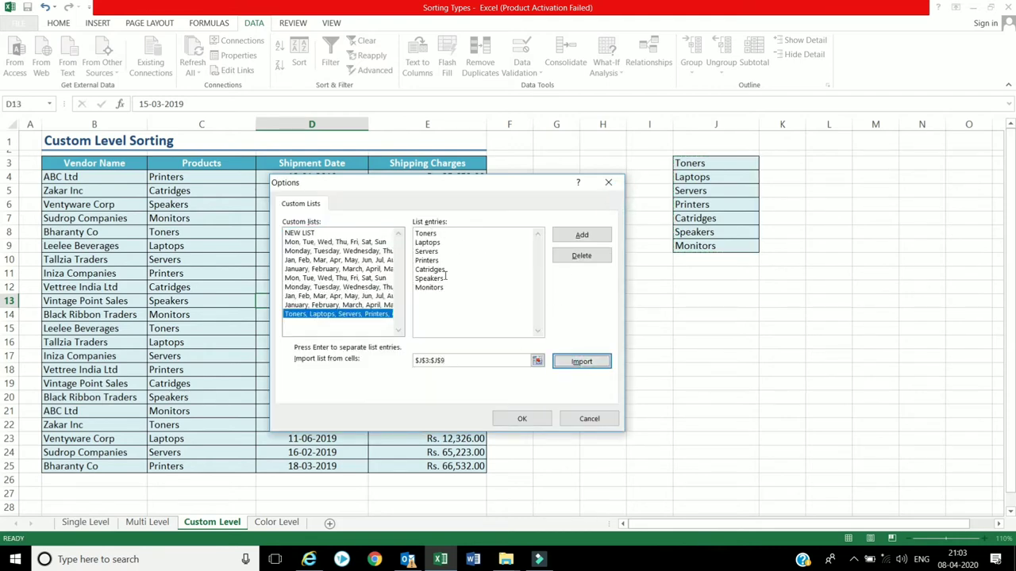
{"action": "left_click", "coordinate": [574, 237]}
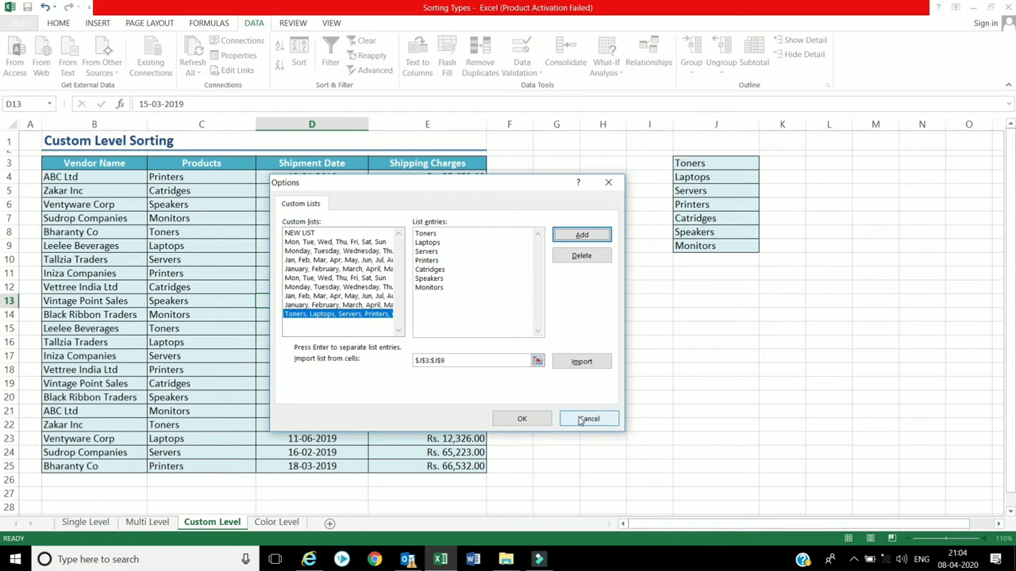
- Close the Custom Lists and Excel Options windows and return to the vendor table
{"action": "left_click", "coordinate": [585, 418]}
{"action": "left_click", "coordinate": [702, 482]}
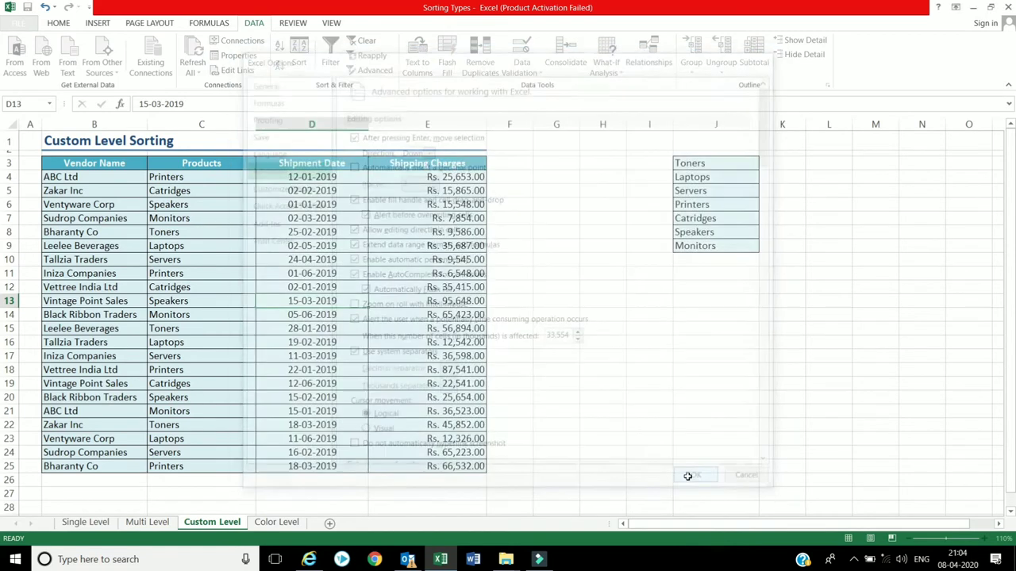
{"action": "left_click", "coordinate": [393, 288]}
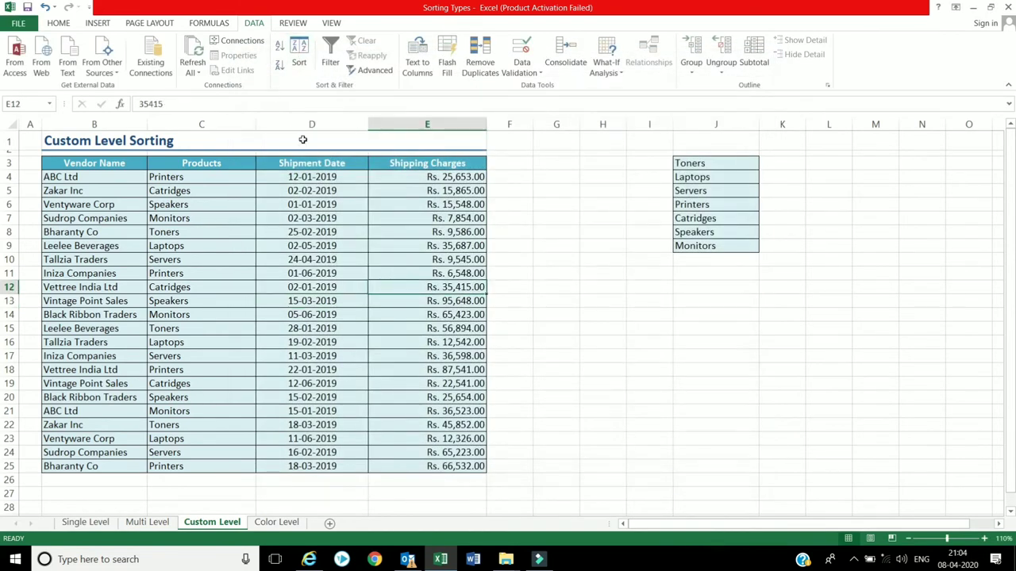
- Sort the table by Products using the Toners, Laptops, Servers… custom list, then view the Color Level sheet
{"action": "left_click", "coordinate": [299, 62]}
{"action": "left_click", "coordinate": [372, 285]}
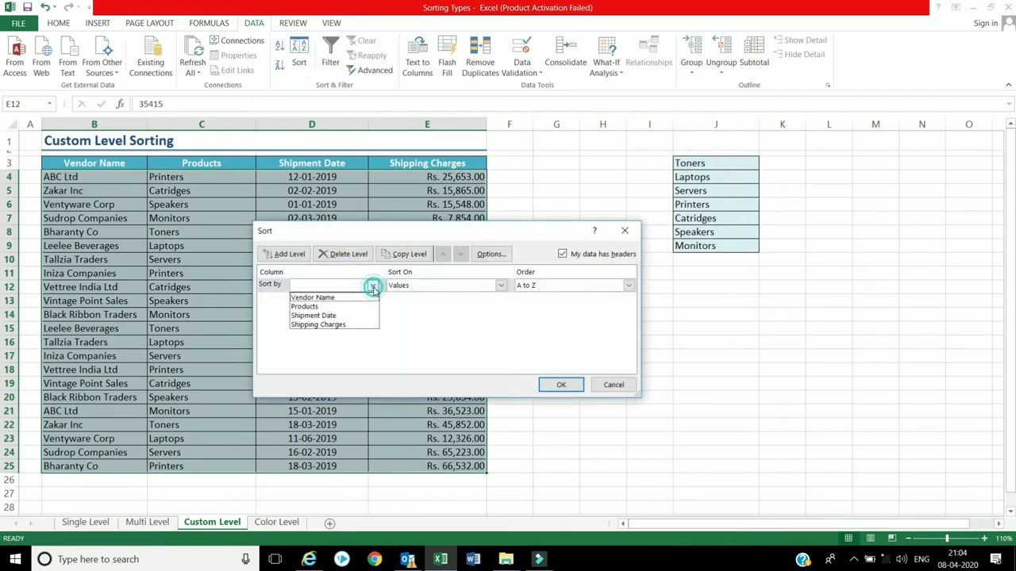
{"action": "left_click", "coordinate": [337, 307]}
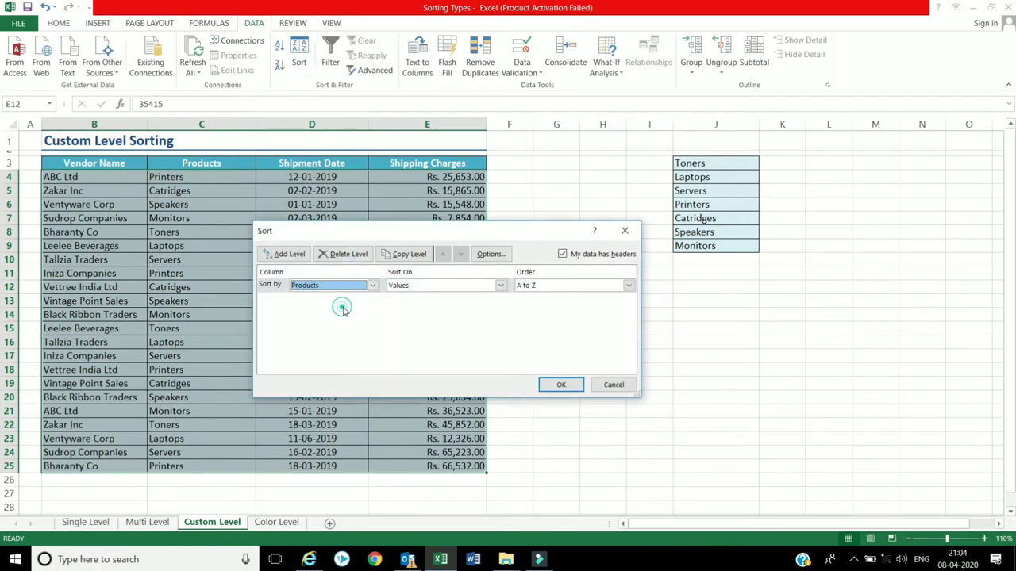
{"action": "left_click", "coordinate": [443, 287]}
{"action": "left_click", "coordinate": [442, 287]}
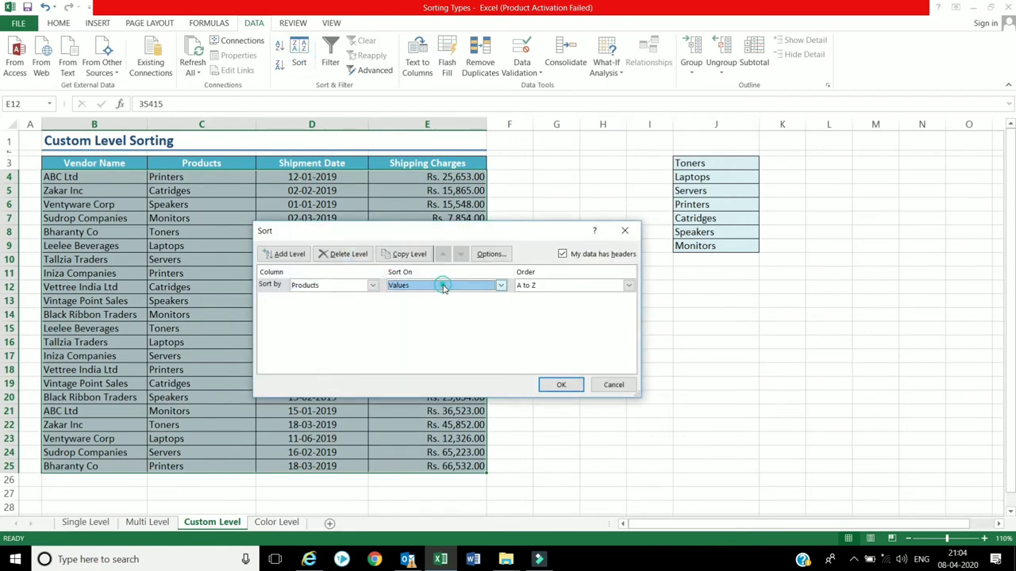
{"action": "left_click", "coordinate": [556, 287]}
{"action": "left_click", "coordinate": [545, 316]}
{"action": "left_click", "coordinate": [325, 315]}
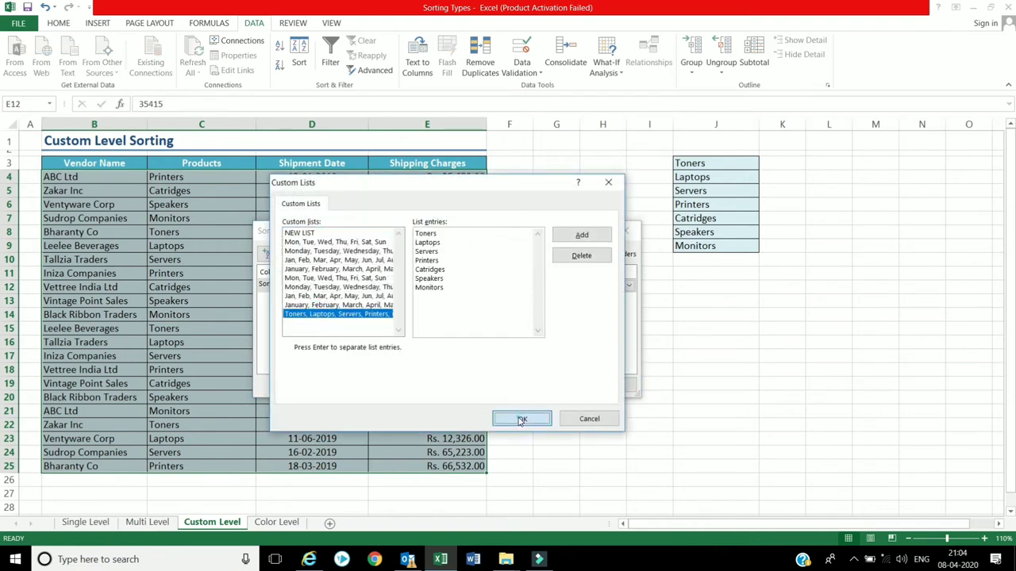
{"action": "left_click", "coordinate": [523, 418]}
{"action": "left_click", "coordinate": [558, 386]}
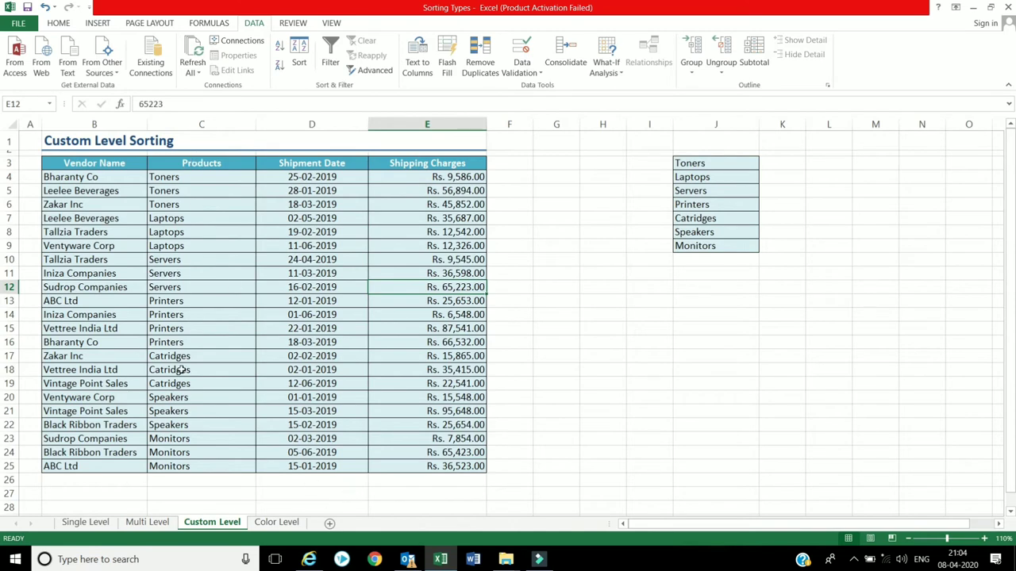
{"action": "left_click", "coordinate": [278, 524]}
- On the Color Level sheet, sort by Shipping Charges cell colour with orange-filled rows on top
{"action": "left_click", "coordinate": [384, 245]}
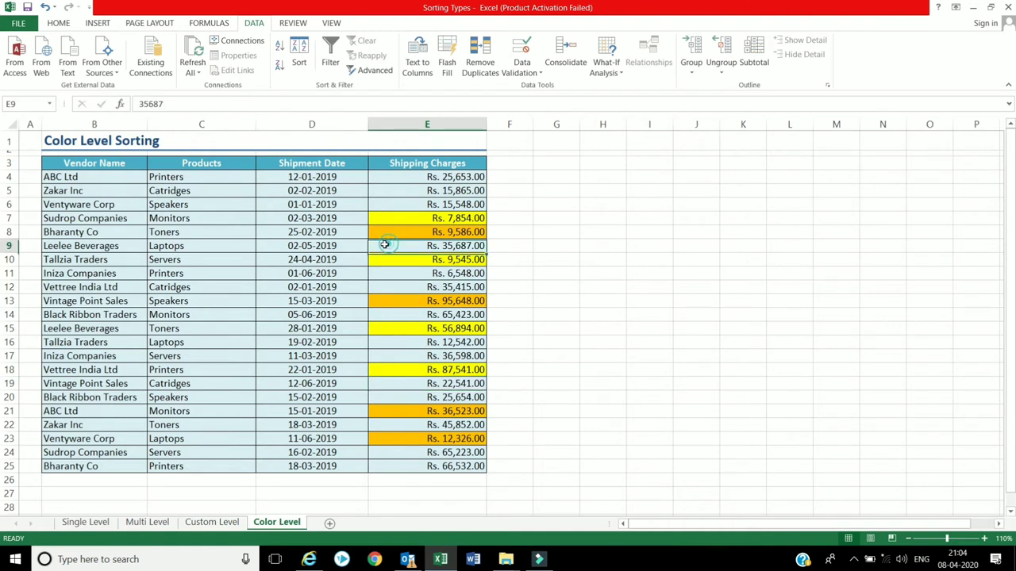
{"action": "left_click", "coordinate": [227, 270]}
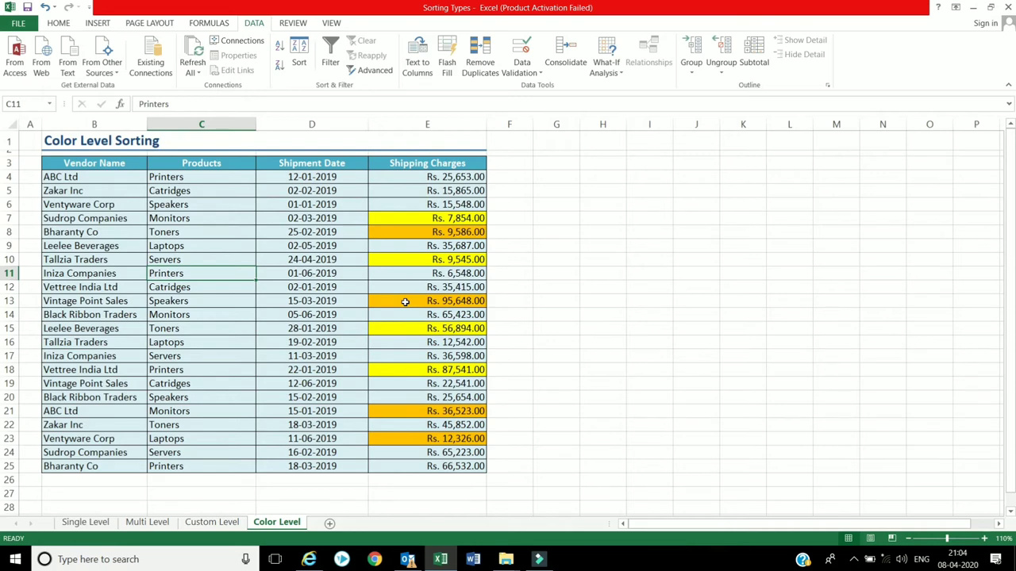
{"action": "left_click", "coordinate": [251, 258]}
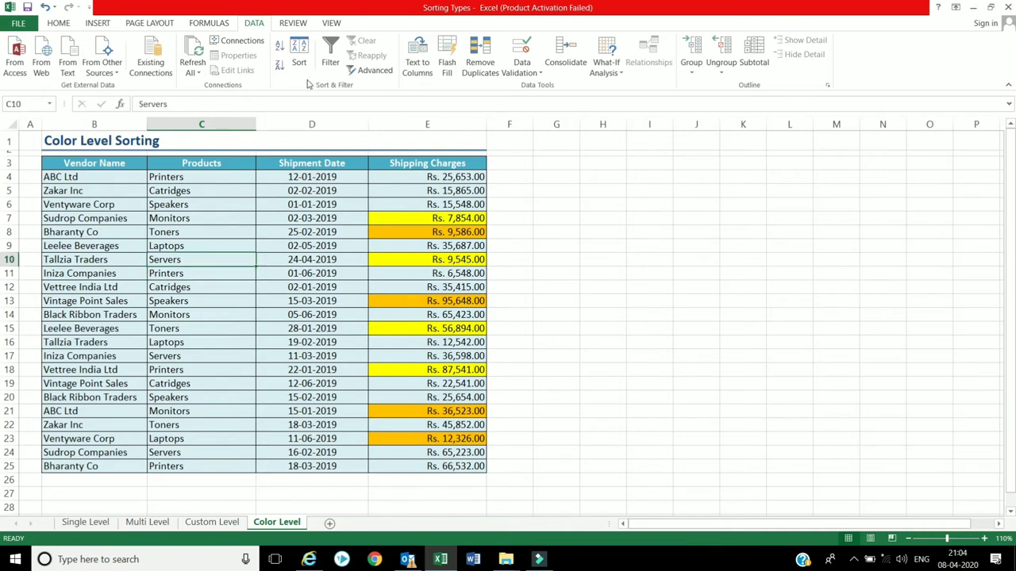
{"action": "left_click", "coordinate": [301, 64]}
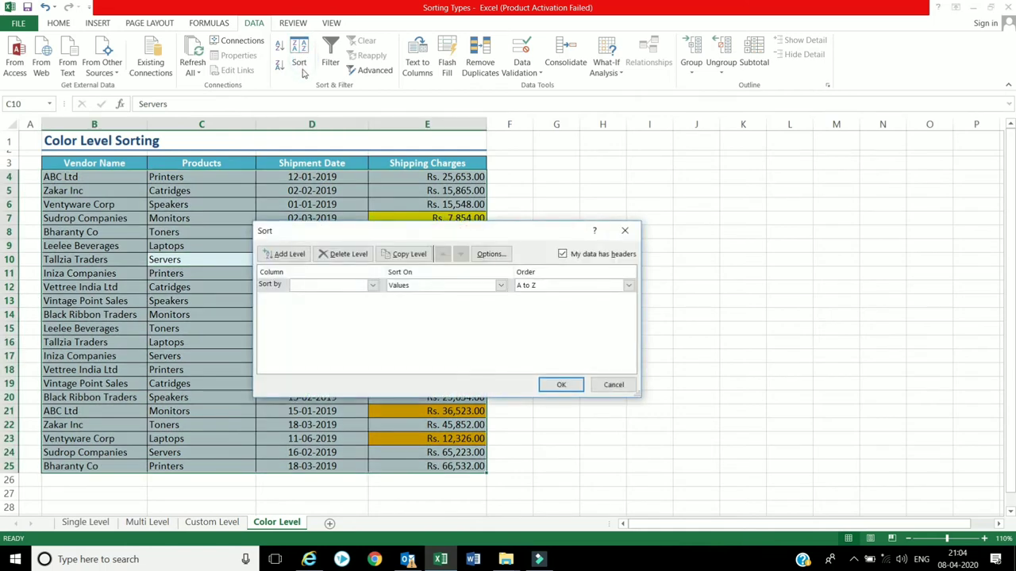
{"action": "left_click", "coordinate": [373, 286]}
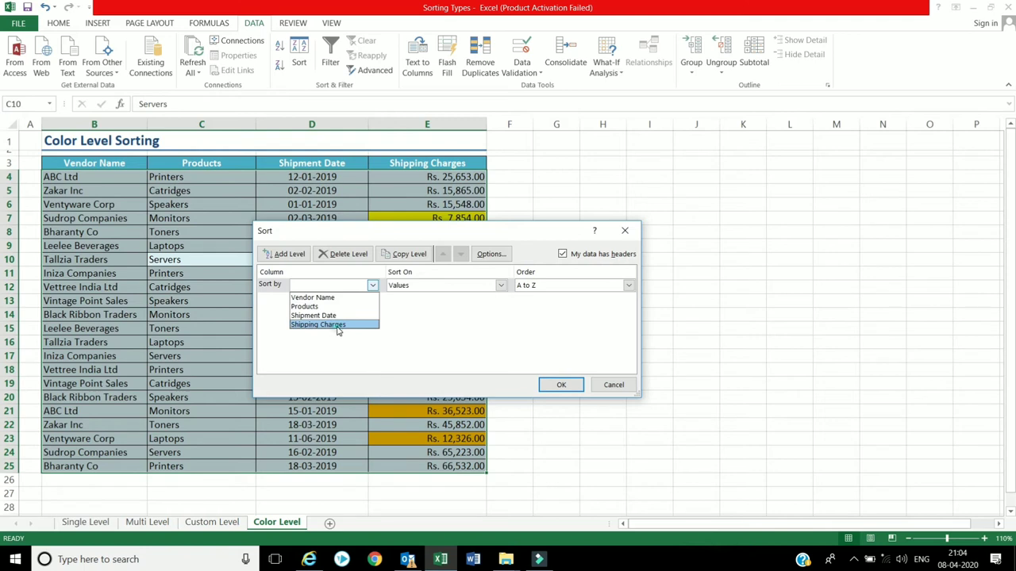
{"action": "left_click", "coordinate": [337, 325]}
{"action": "left_click", "coordinate": [421, 287]}
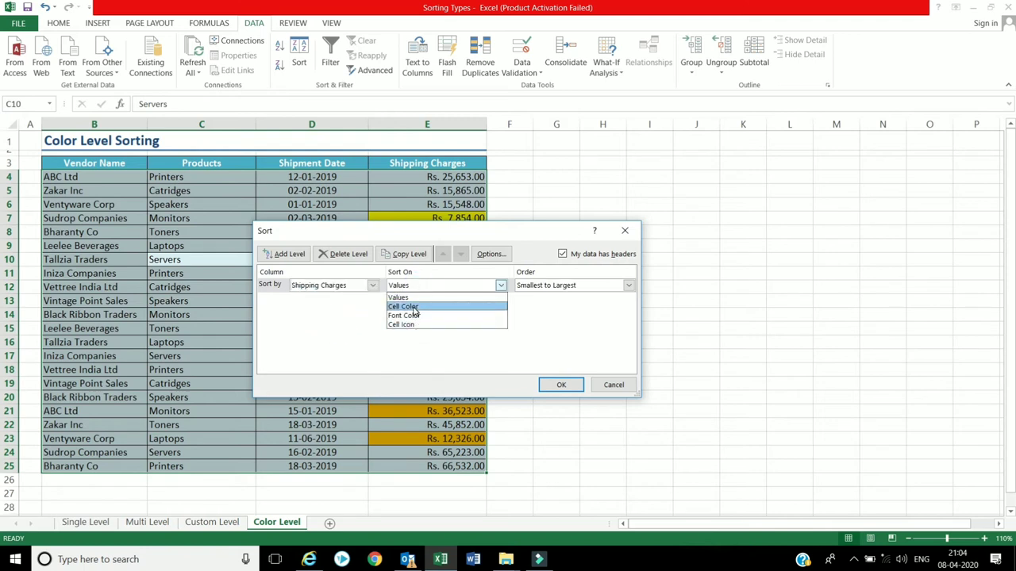
{"action": "left_click", "coordinate": [413, 307]}
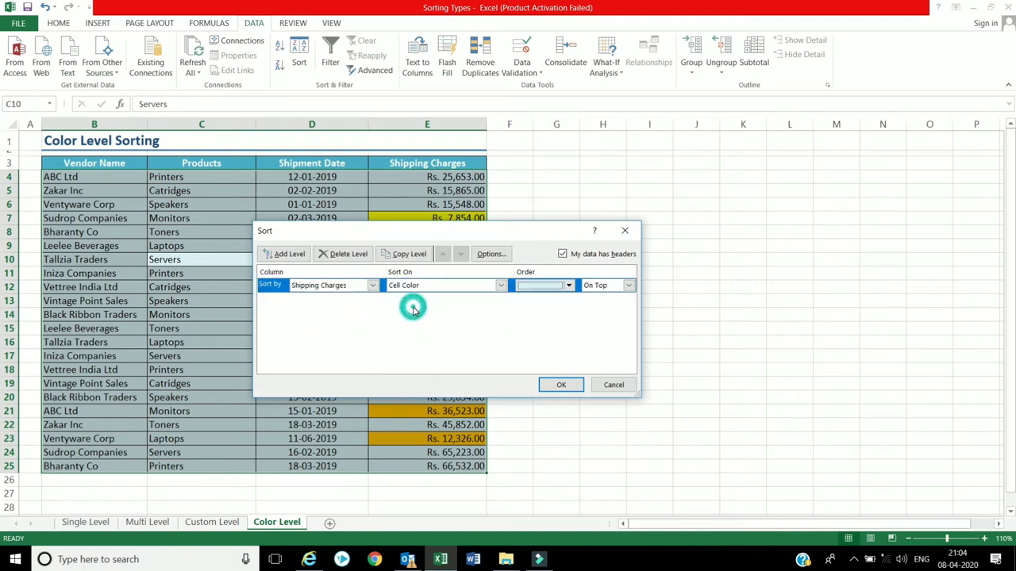
{"action": "left_click", "coordinate": [569, 287]}
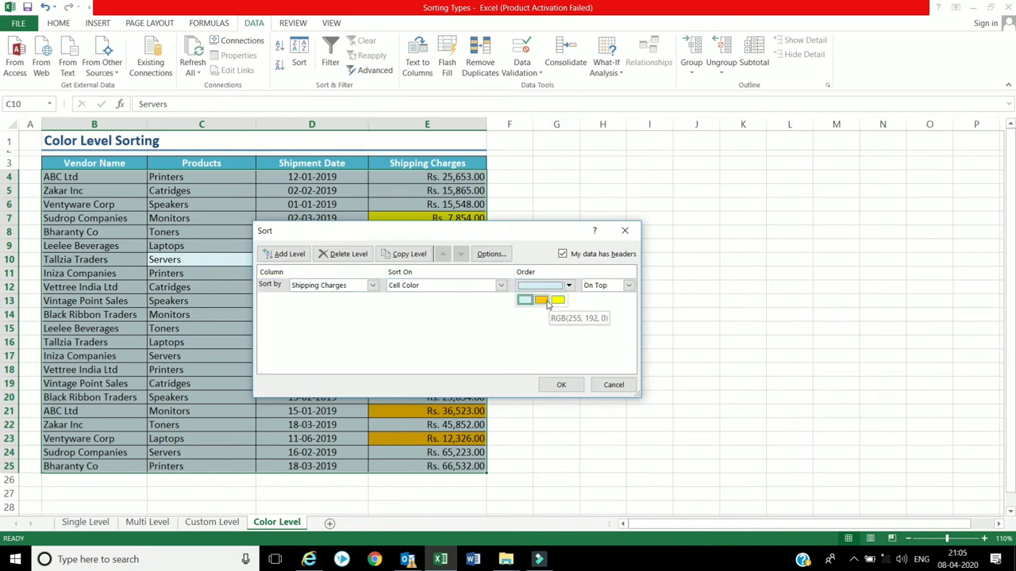
{"action": "left_click", "coordinate": [541, 300]}
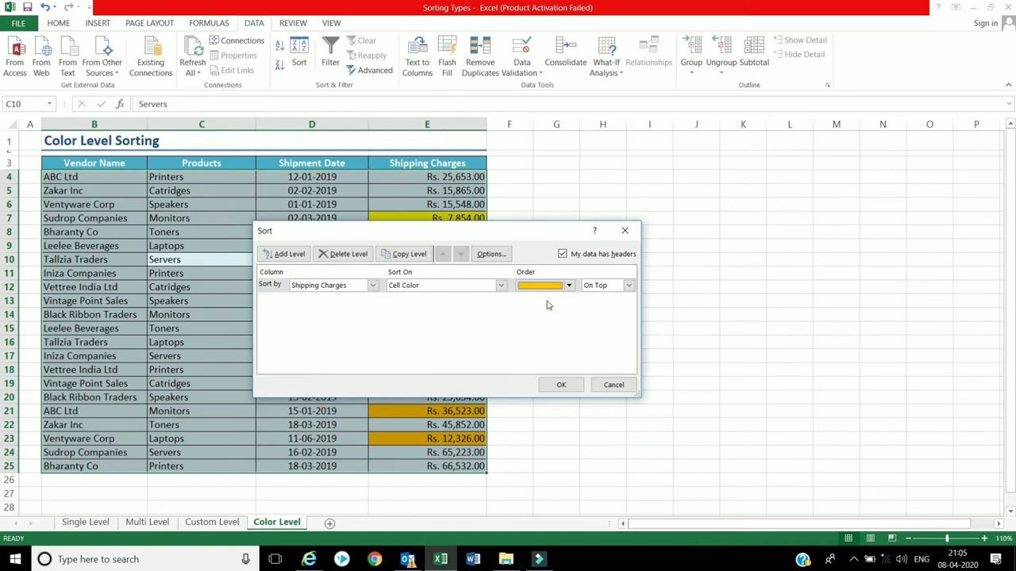
{"action": "left_click", "coordinate": [561, 385]}
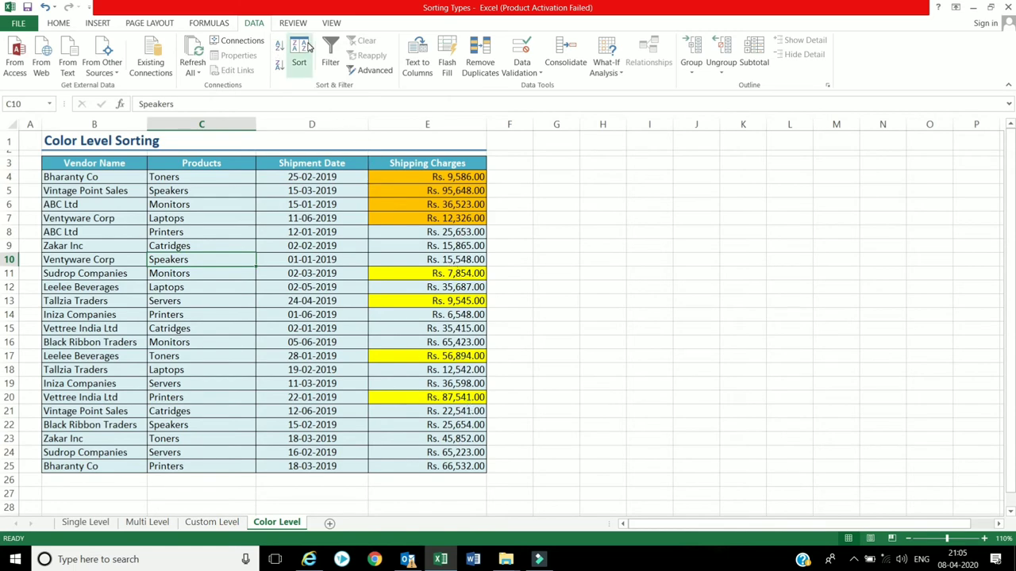
{"action": "left_click", "coordinate": [299, 54]}
- Add a second Shipping Charges cell-colour sort level placing yellow-filled rows right after the orange ones
{"action": "left_click", "coordinate": [373, 286]}
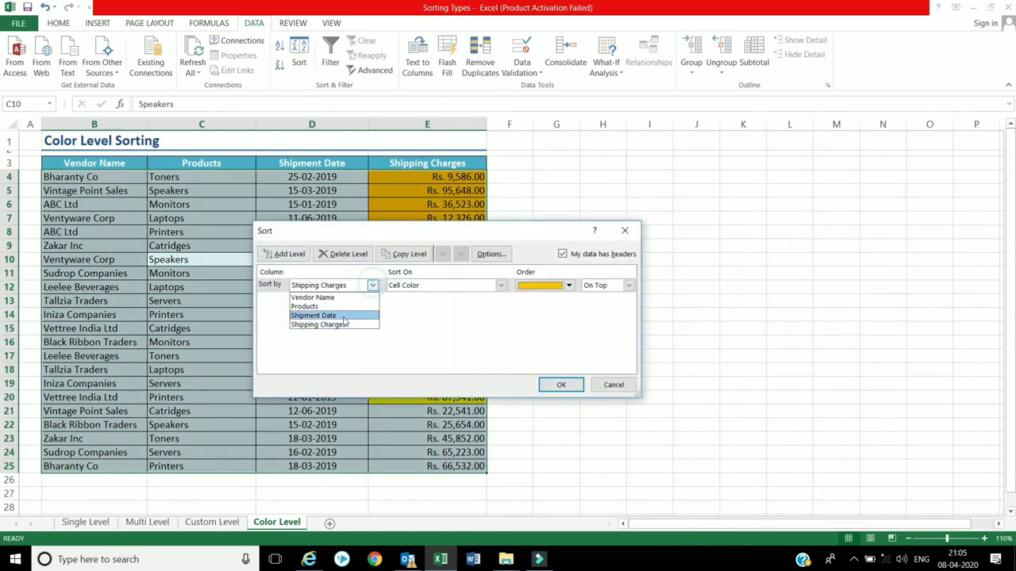
{"action": "left_click", "coordinate": [338, 326]}
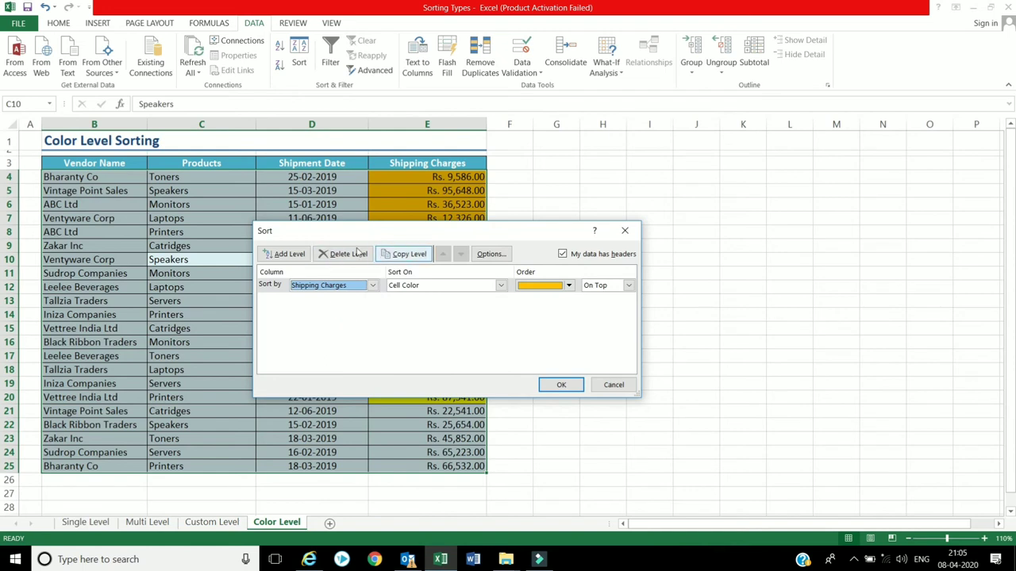
{"action": "left_click", "coordinate": [285, 254]}
{"action": "left_click", "coordinate": [372, 300]}
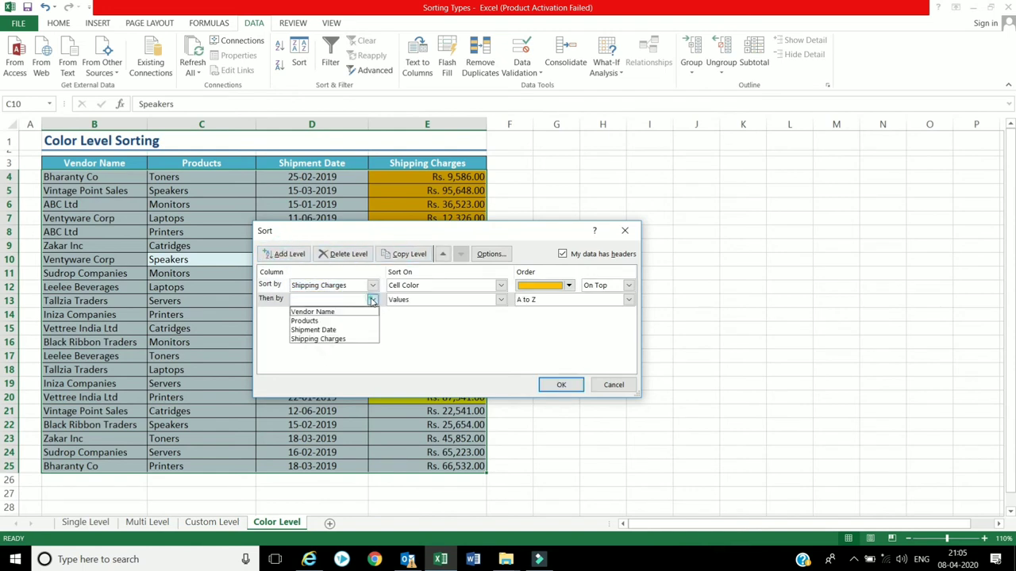
{"action": "left_click", "coordinate": [332, 339]}
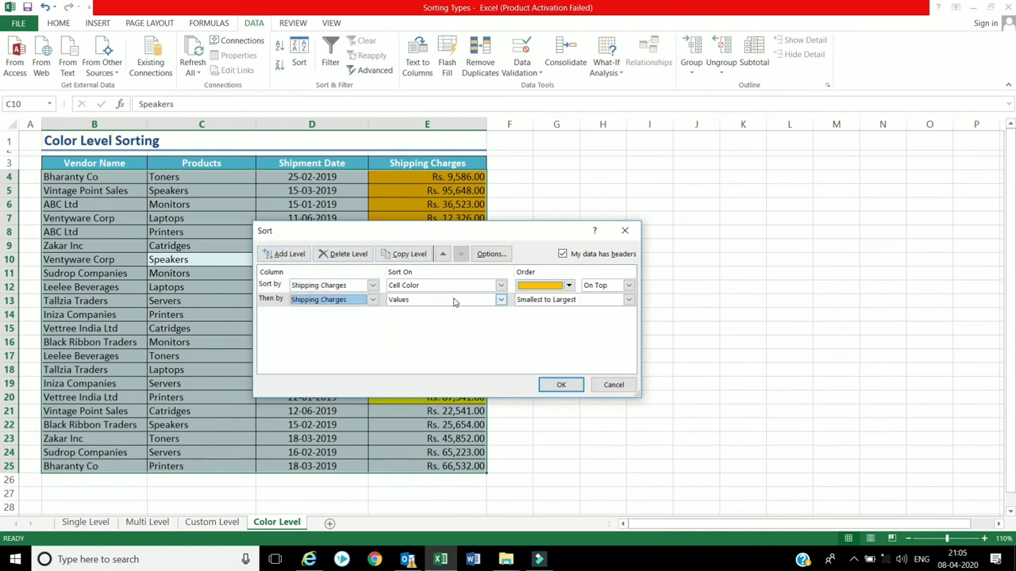
{"action": "left_click", "coordinate": [456, 300]}
{"action": "left_click", "coordinate": [427, 320]}
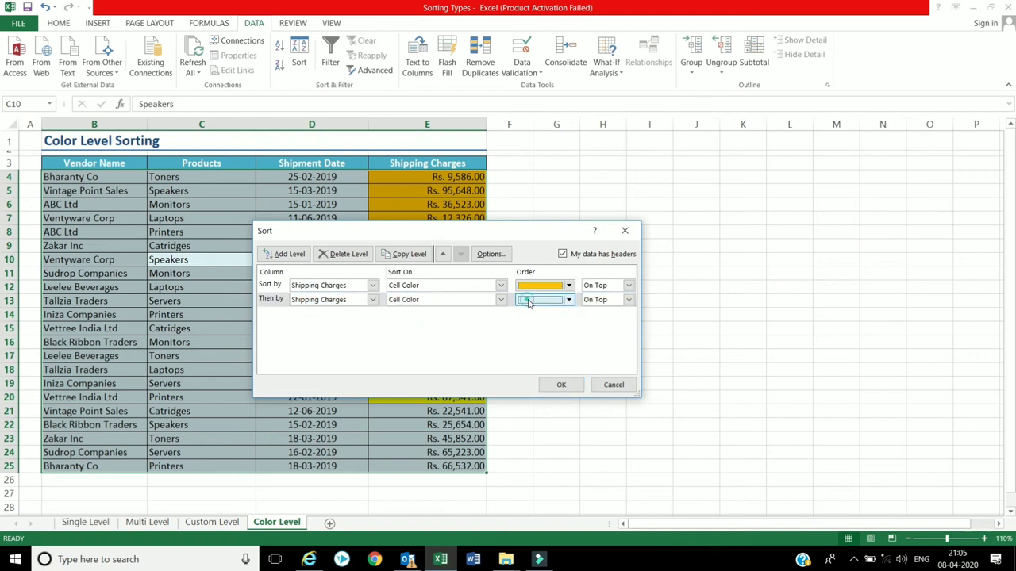
{"action": "left_click", "coordinate": [570, 300]}
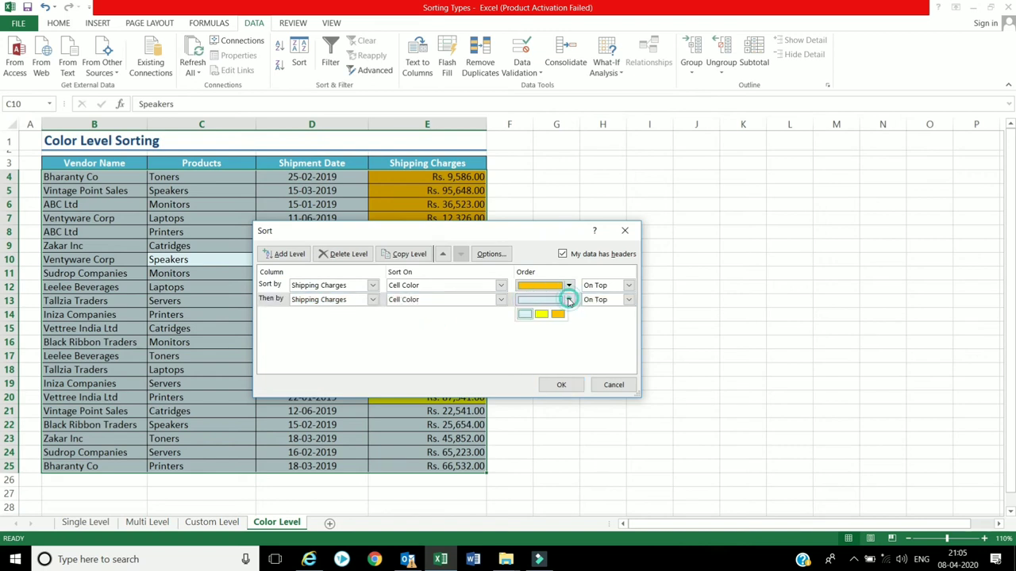
{"action": "left_click", "coordinate": [540, 315]}
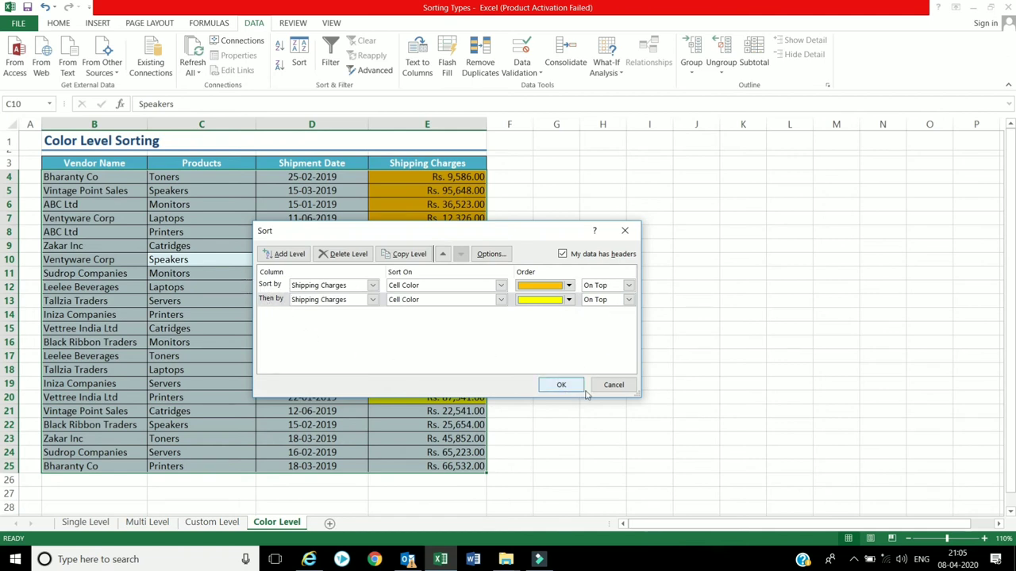
{"action": "left_click", "coordinate": [560, 385]}
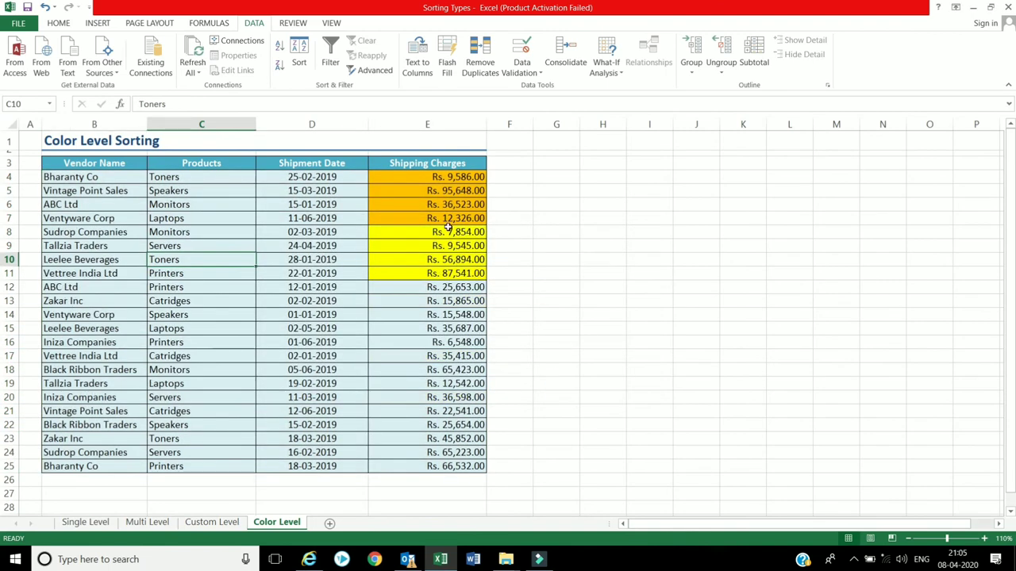
{"action": "left_click", "coordinate": [461, 383]}
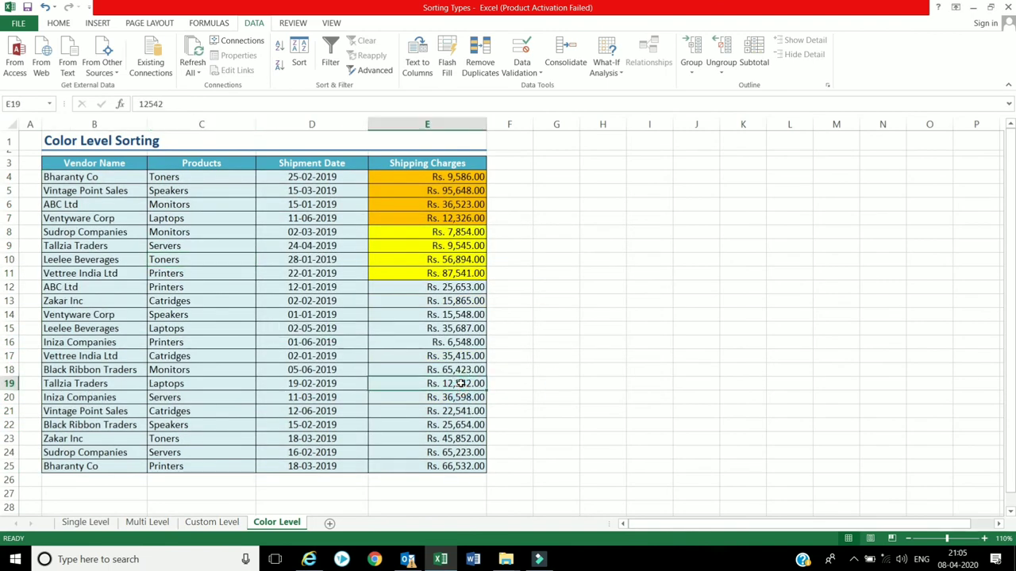